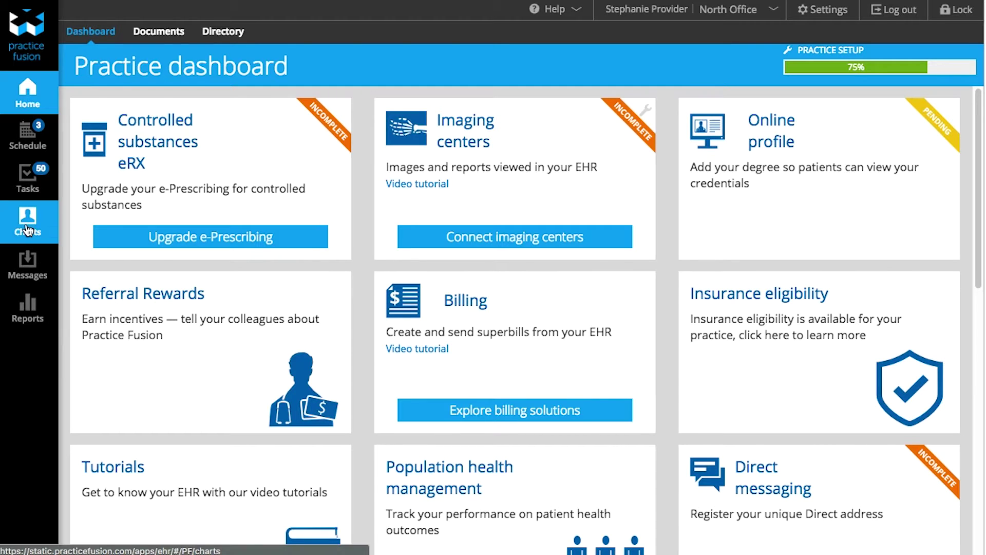
- Create a new SOAP encounter in the patient's chart
click(27, 230)
click(867, 107)
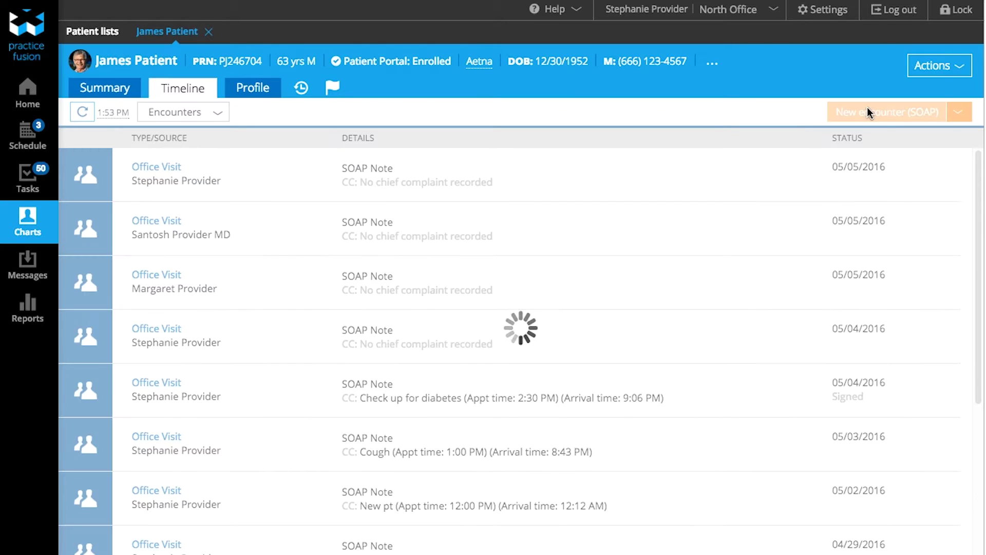
scroll(221, 366, down, 10)
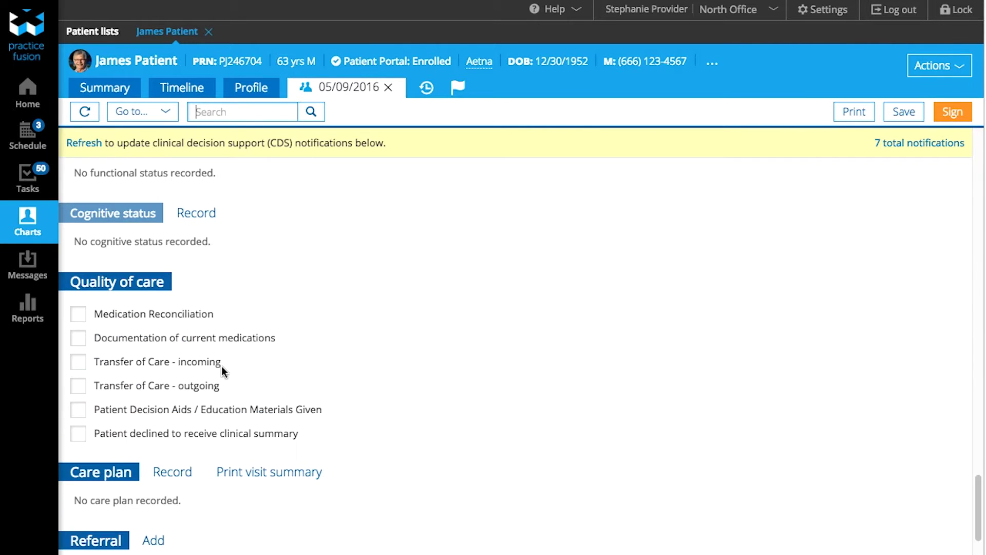
- Record a blank superbill for the 05/09/2016 encounter, ready to add procedures
click(953, 66)
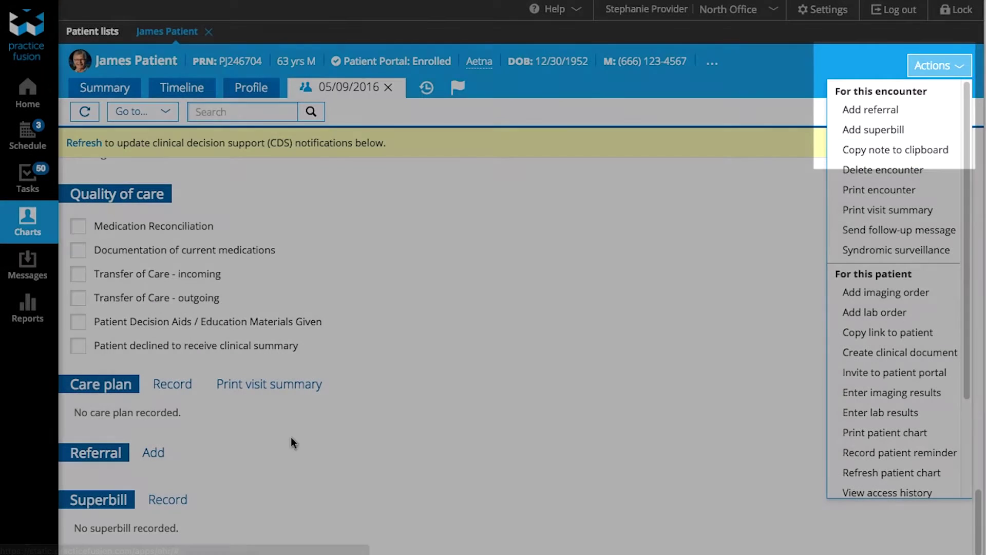
click(290, 436)
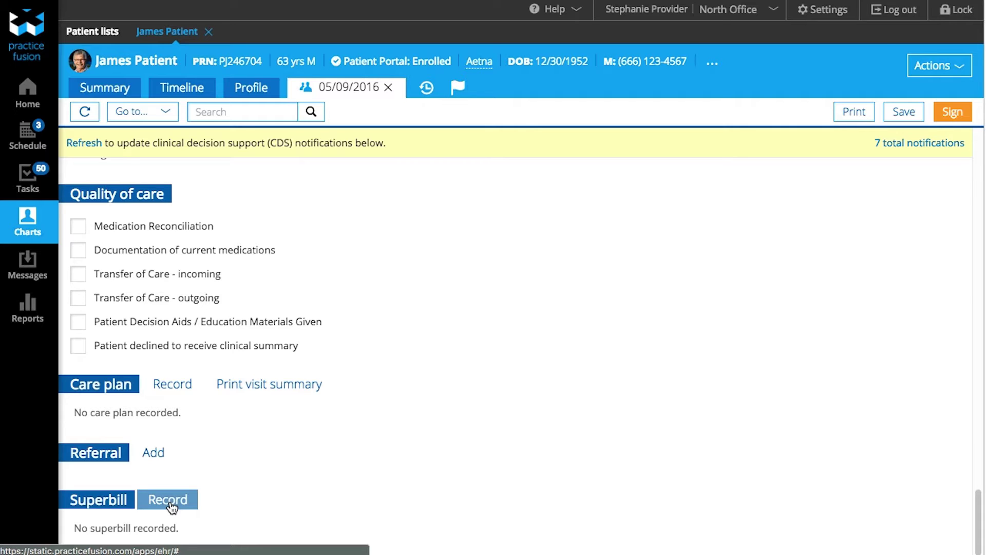
click(170, 503)
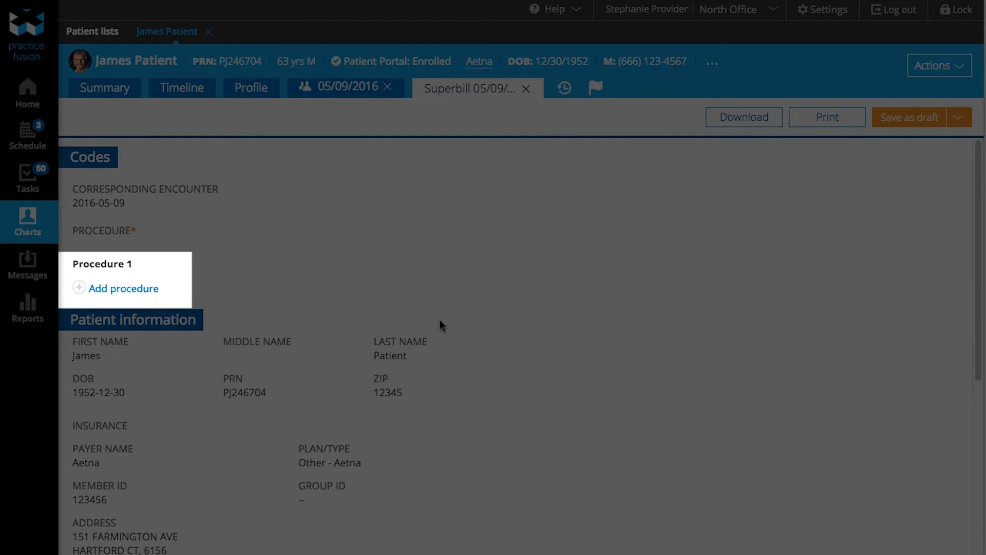
click(116, 290)
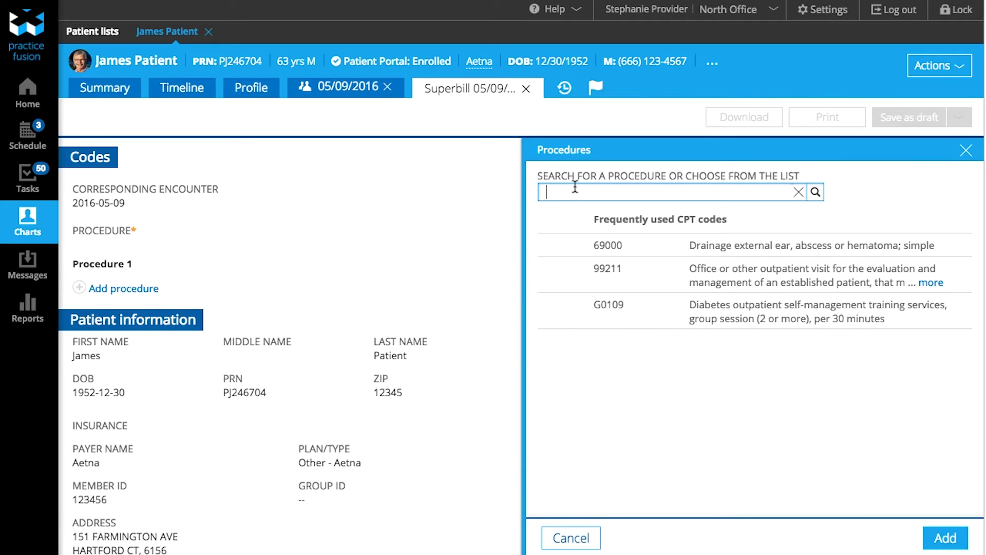
- Add CPT 99201 new-patient visit and 93000 routine electrocardiogram as superbill procedures
text(9920)
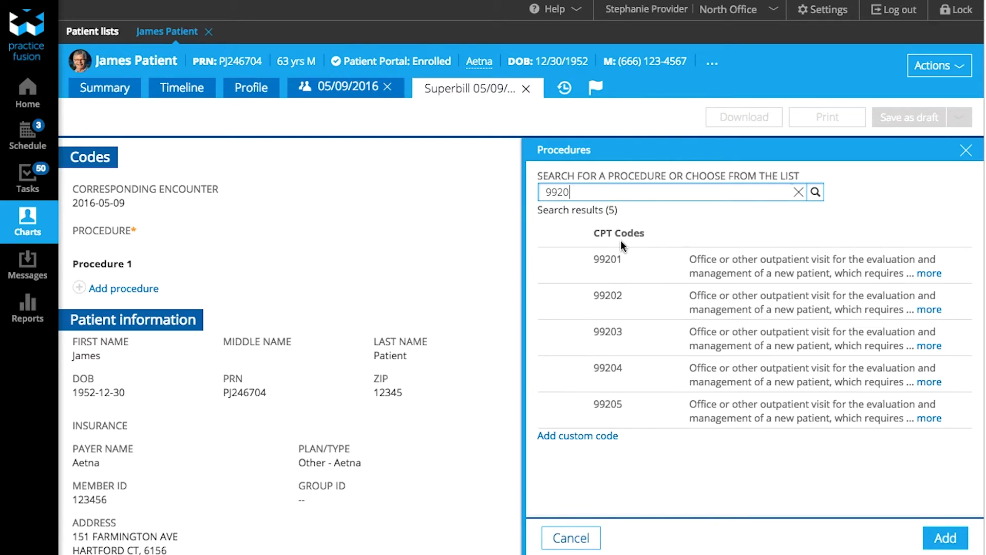
click(749, 272)
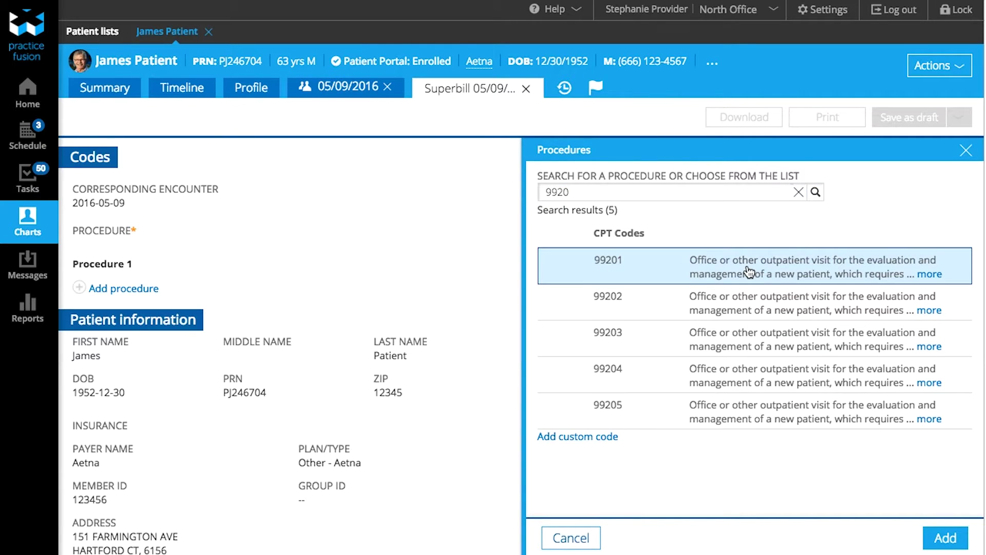
double_click(590, 189)
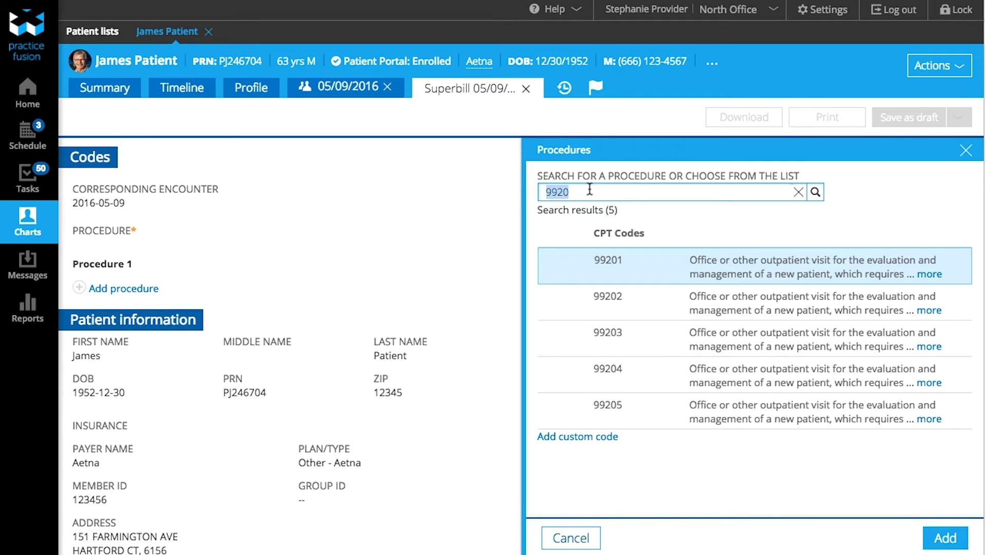
text(930)
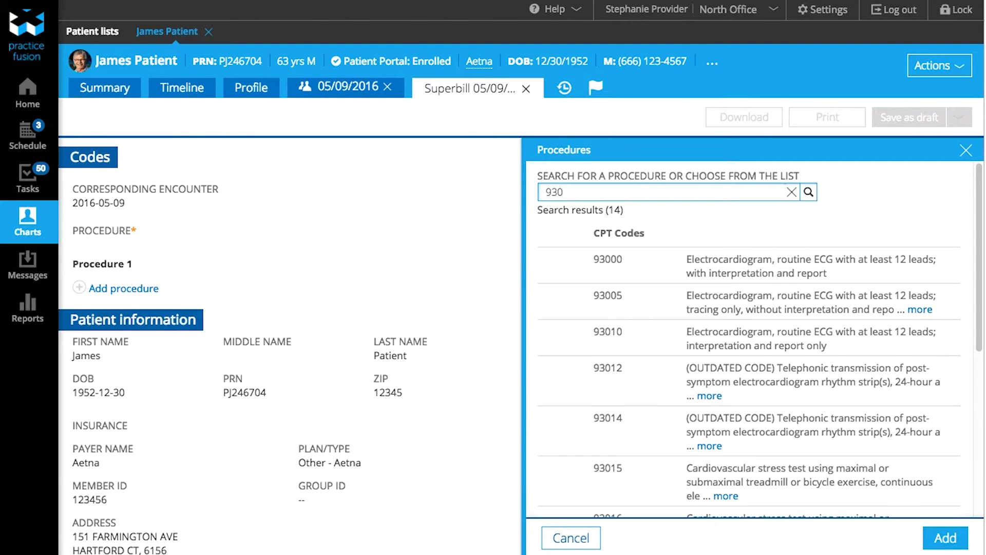
click(702, 281)
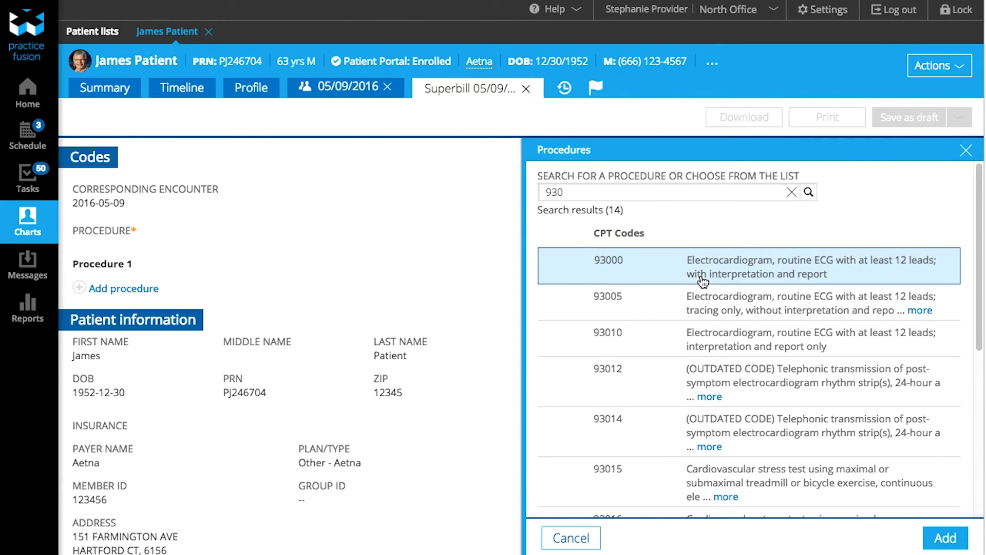
click(945, 537)
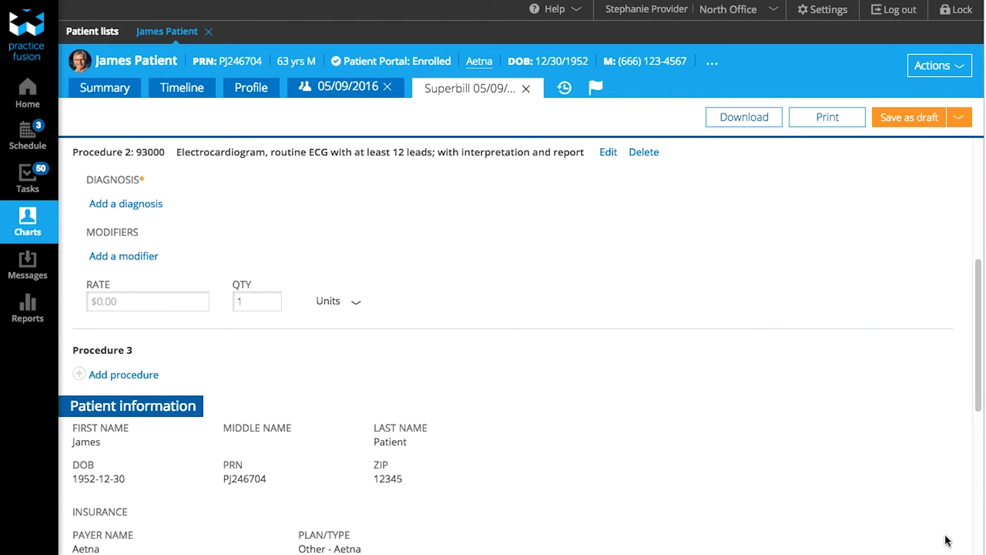
- Change Procedure 2 from 93000 to G0109 diabetes outpatient self-management training
scroll(404, 258, up, 5)
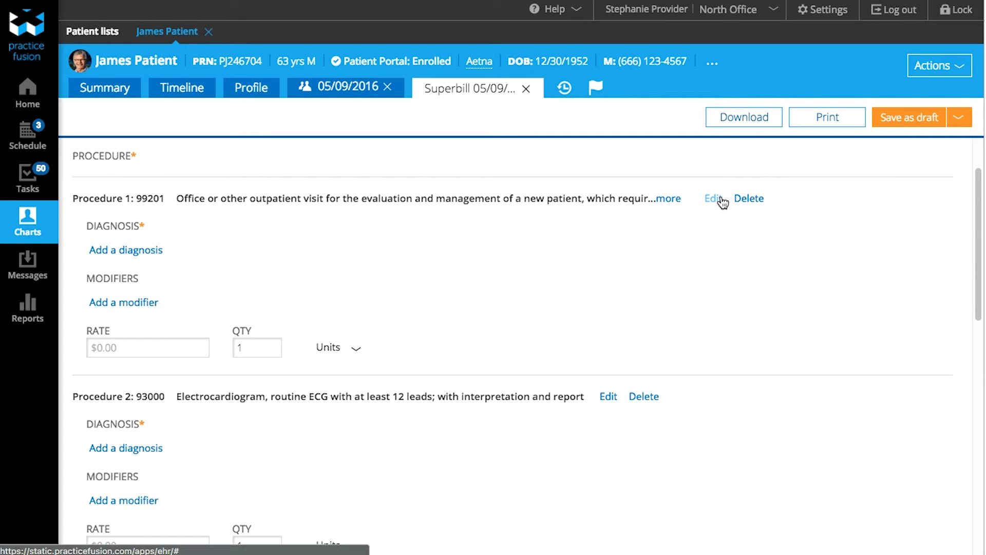
click(608, 396)
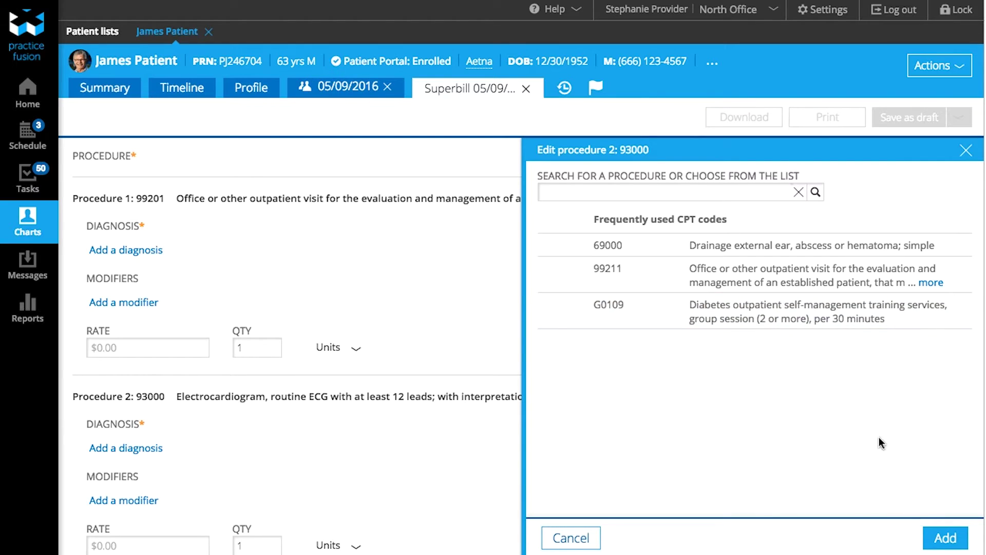
click(781, 325)
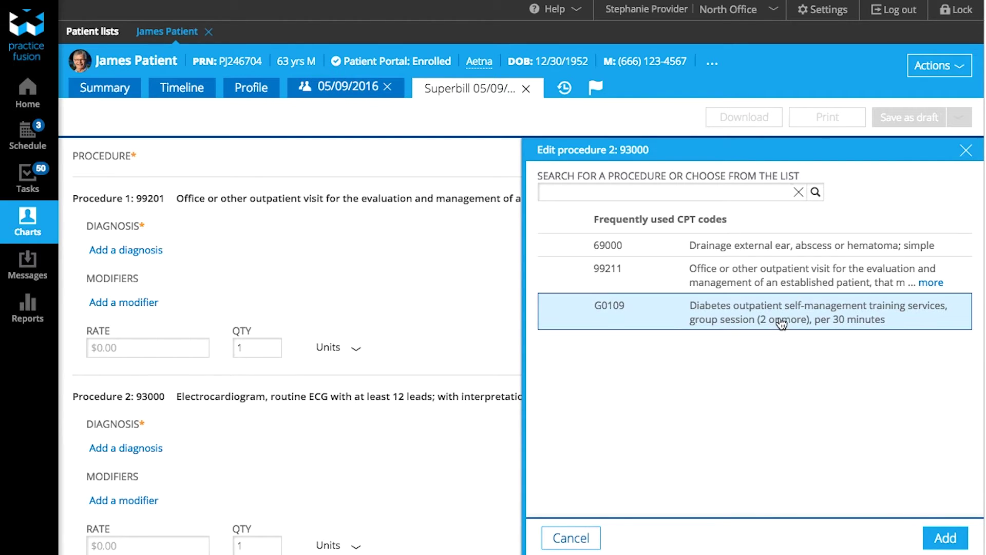
click(947, 544)
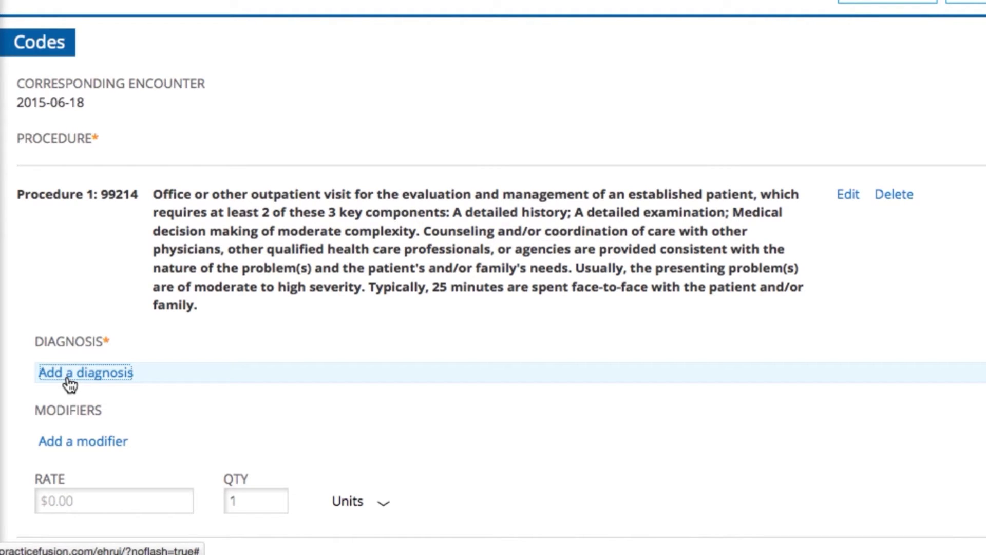
- Add diagnoses 311 depressive disorder and V72.7 skin and sensitization tests to the procedure
click(68, 380)
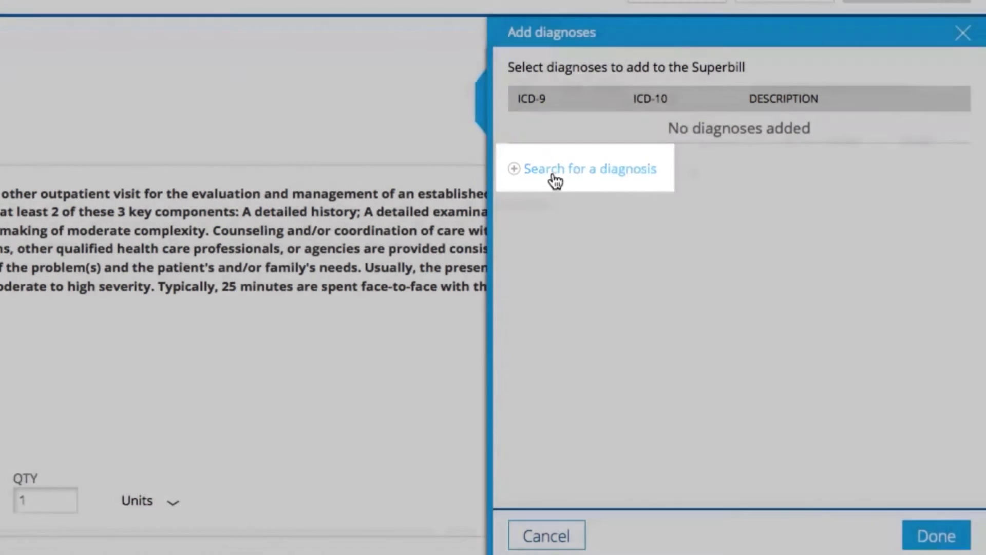
click(552, 169)
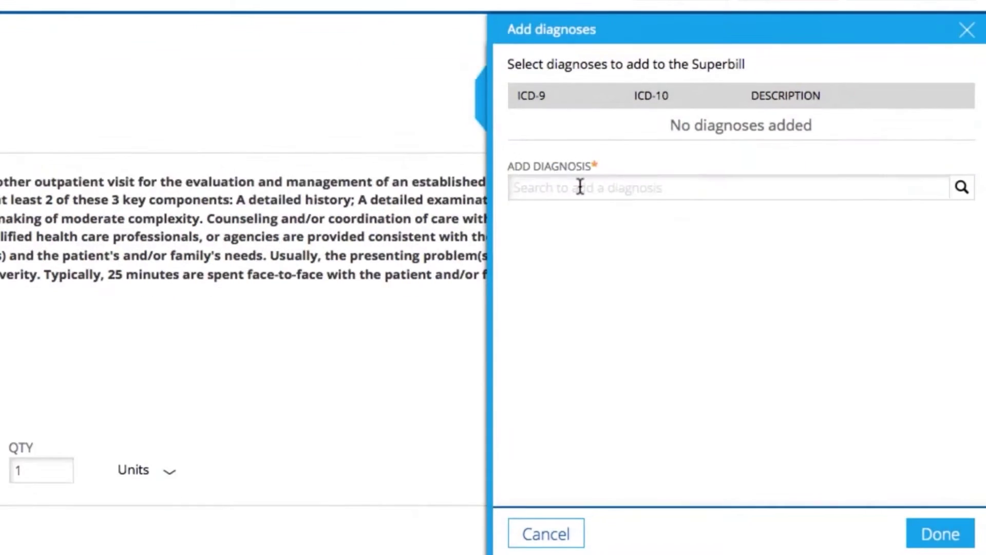
text(311)
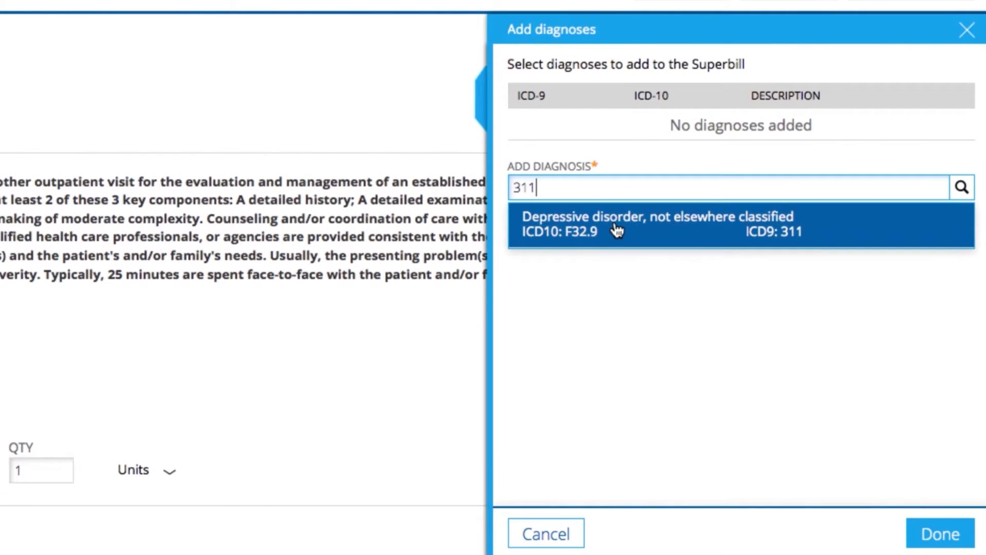
click(617, 230)
text(V72)
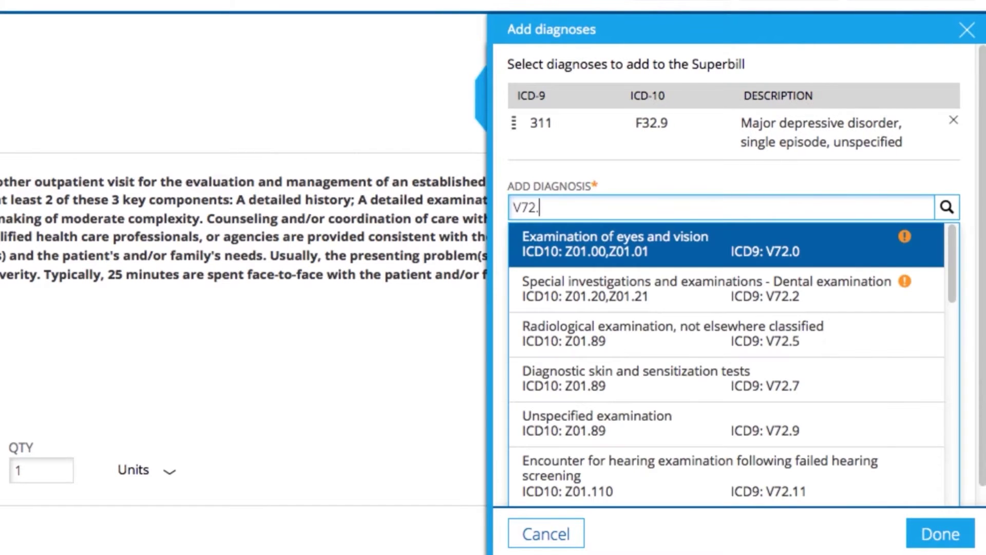
text(.7)
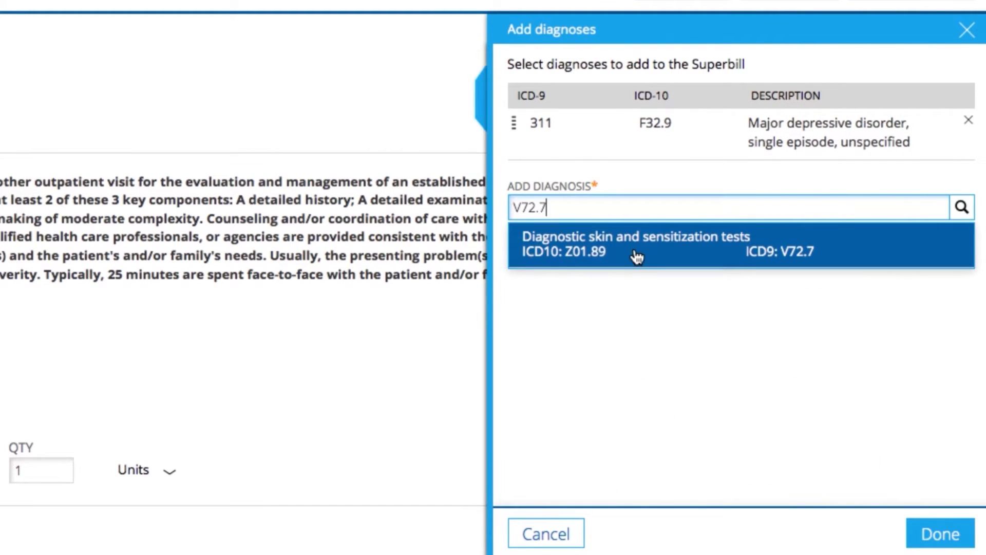
click(635, 250)
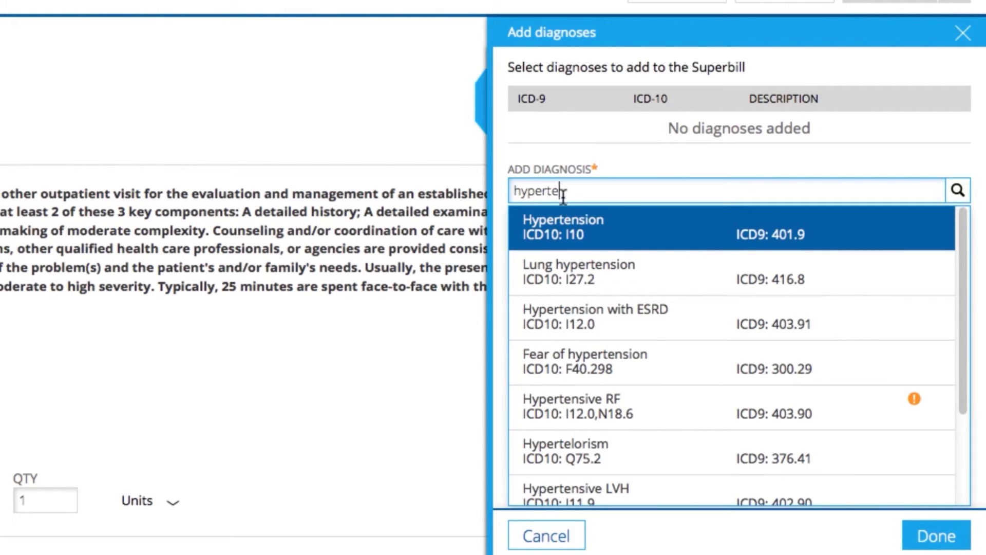
- Add 401.9 hypertension and filter the 380.10 external ear infection refinements by laterality
click(571, 235)
text(ear infection)
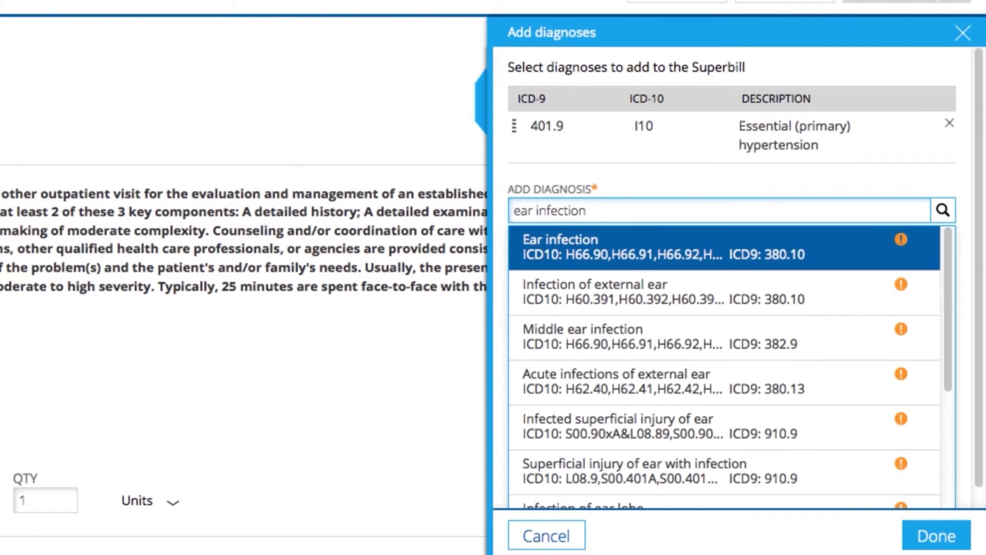
click(588, 293)
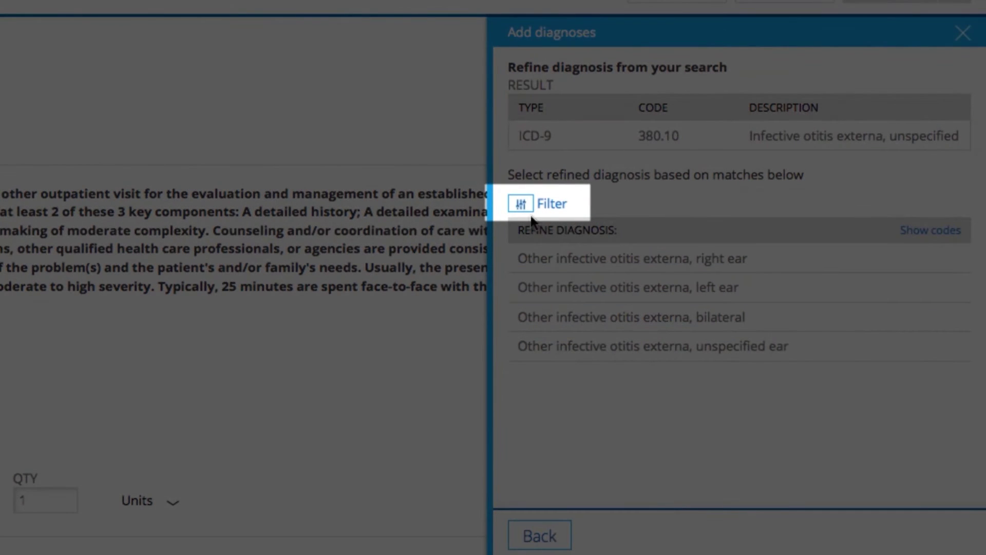
click(525, 210)
- Add bilateral otitis externa and move Hallux valgus above it in the diagnosis order
click(320, 125)
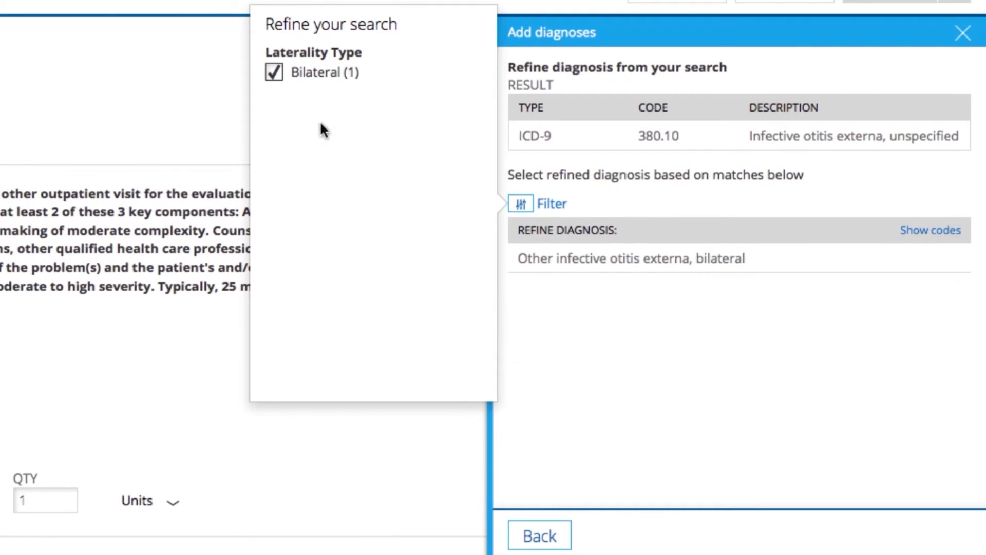
click(564, 252)
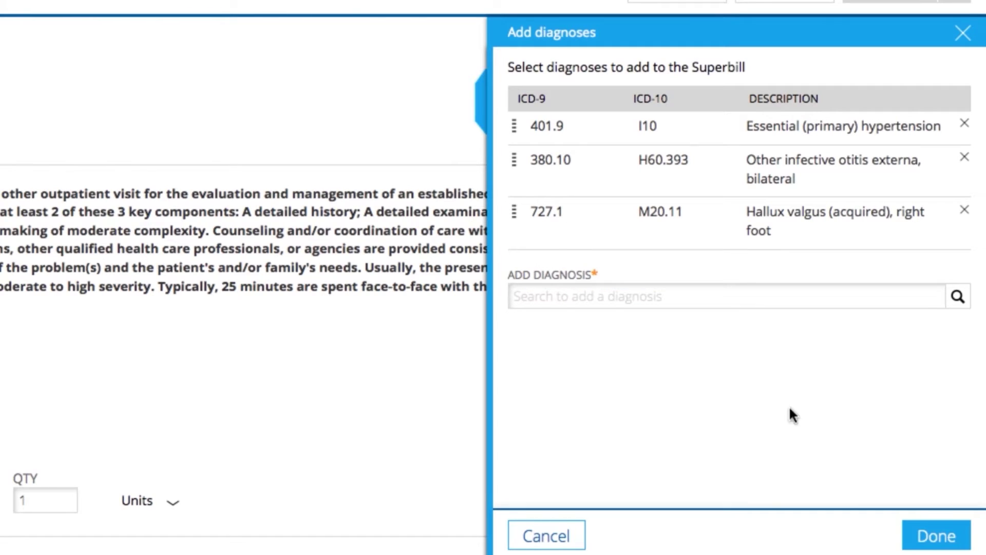
drag(513, 211, 513, 154)
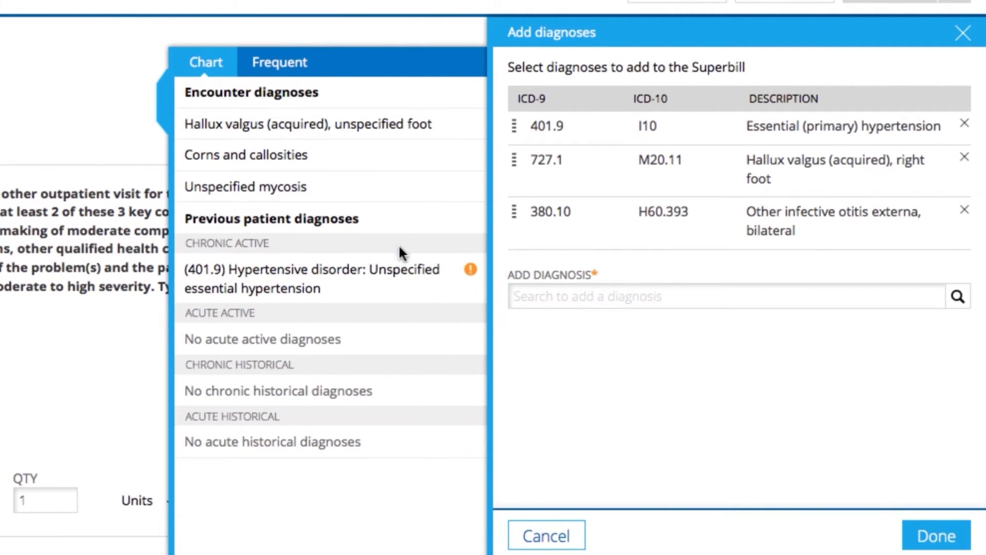
- Add essential hypertension, remove its duplicate 401.9 row, and confirm the diagnoses
click(403, 275)
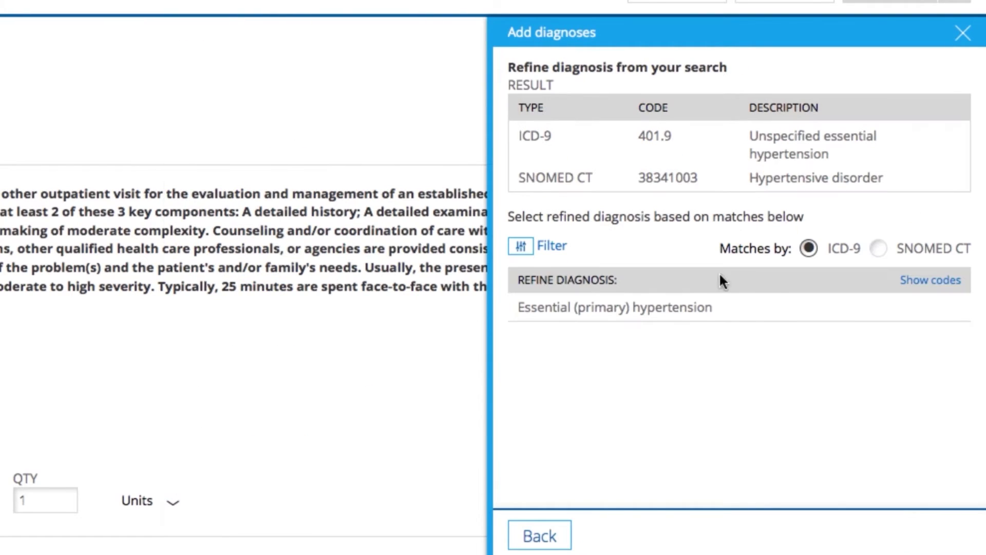
click(748, 310)
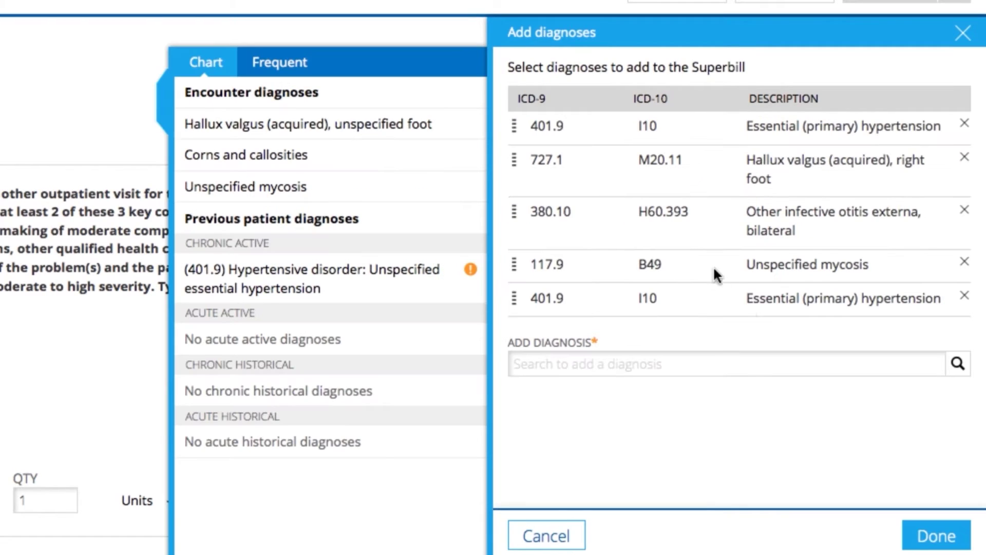
click(964, 123)
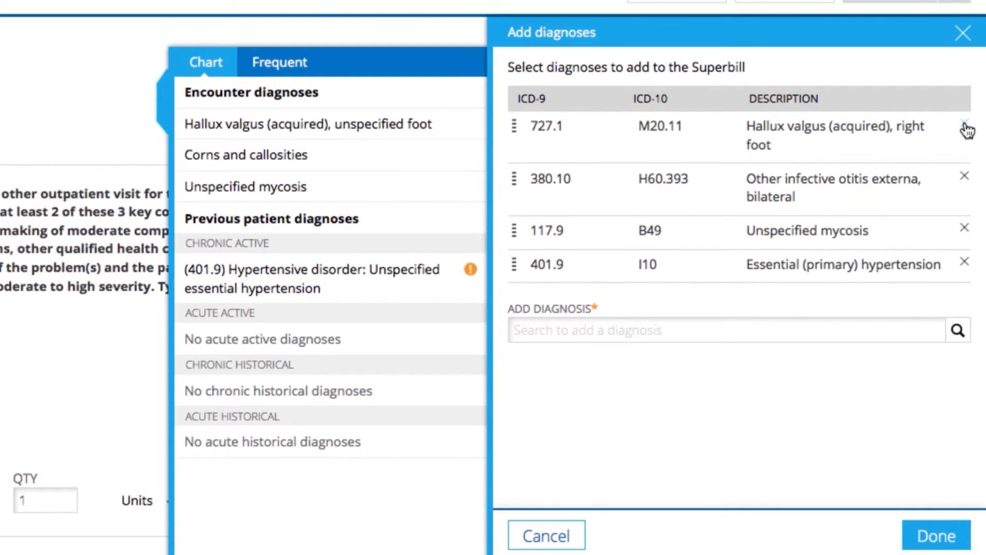
click(950, 536)
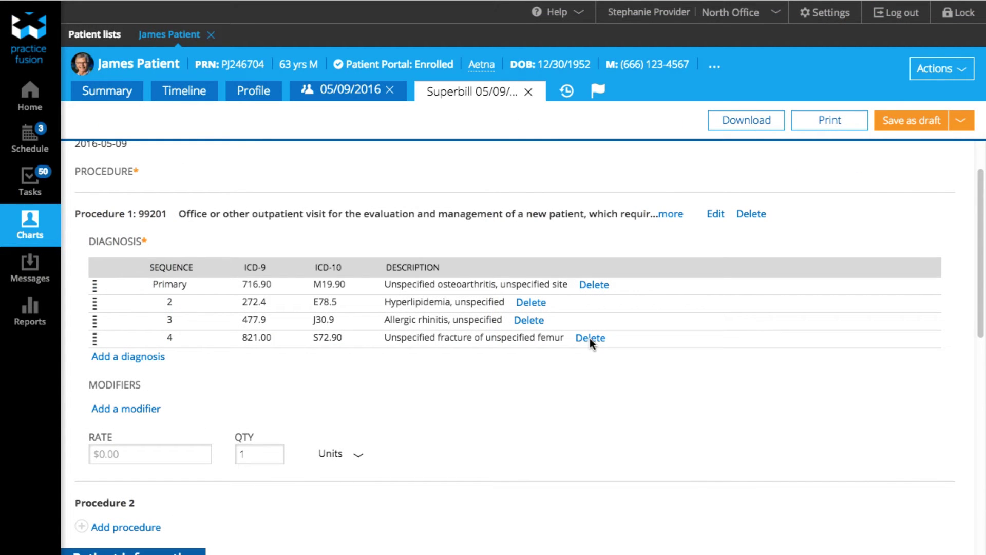
- Delete the 821.00 femur fracture diagnosis and give Procedure 2 modifier 52 Reduced Services
click(589, 338)
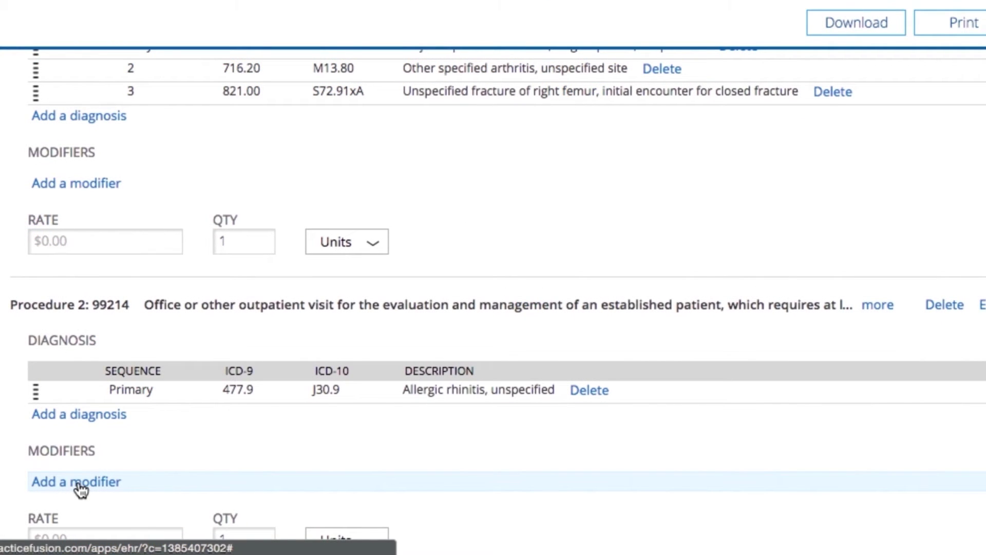
click(81, 482)
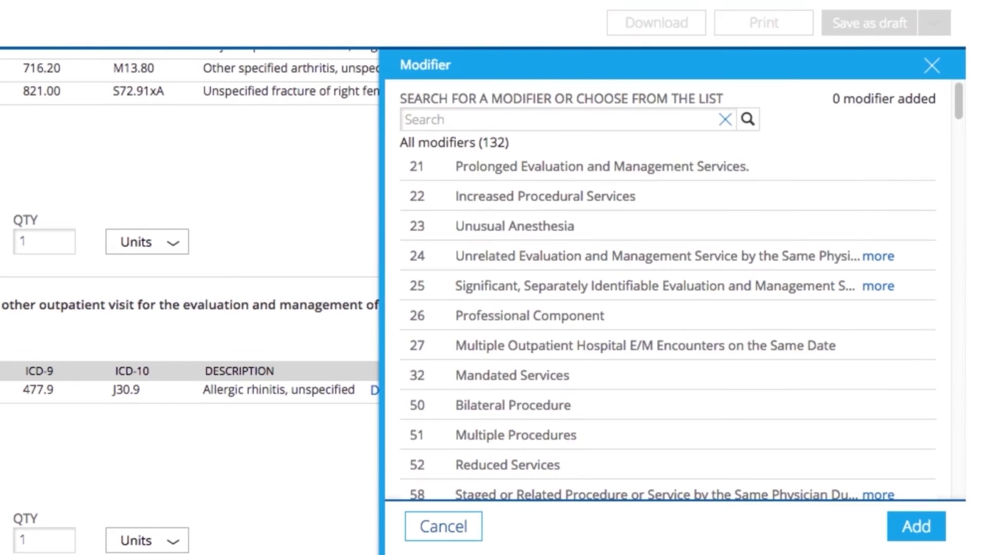
click(508, 464)
click(916, 526)
scroll(712, 490, down, 2)
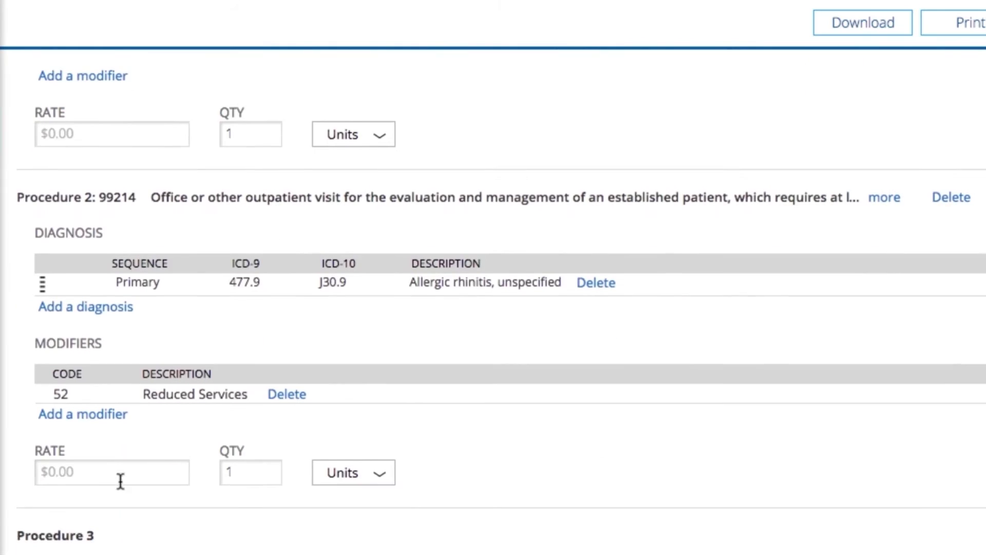
click(82, 473)
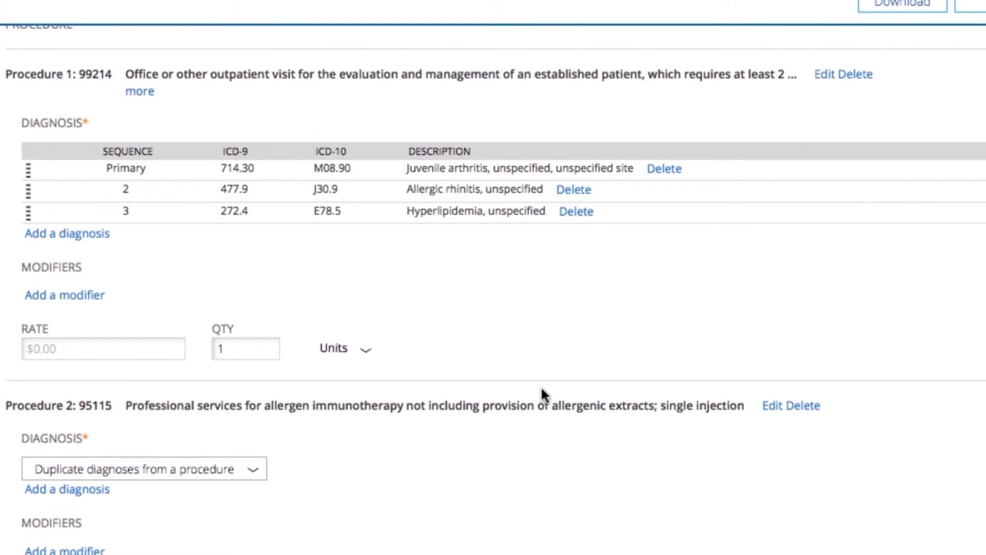
scroll(541, 386, down, 2)
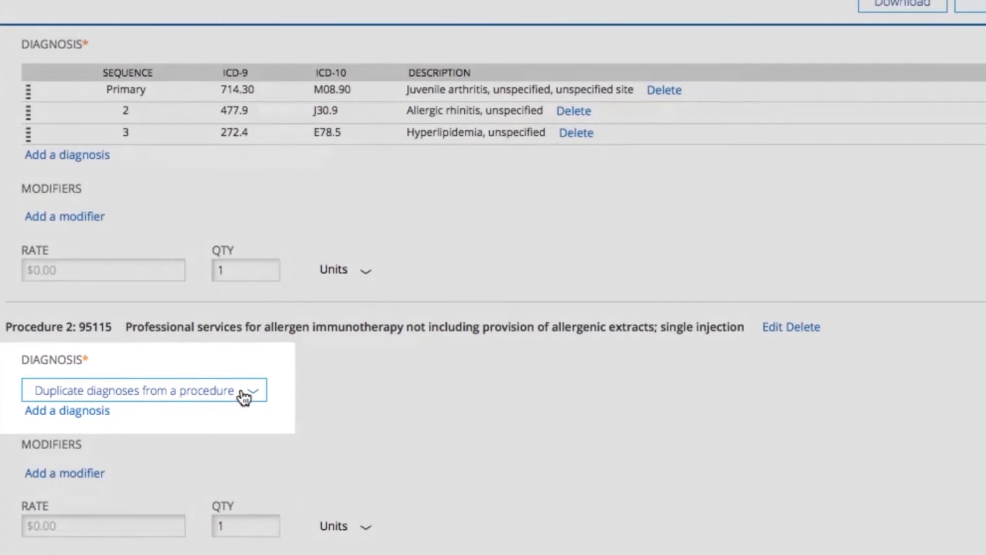
- Duplicate procedure 99214's diagnoses (477.9, 272.4, 714.30) into Procedure 2, 95115
click(242, 393)
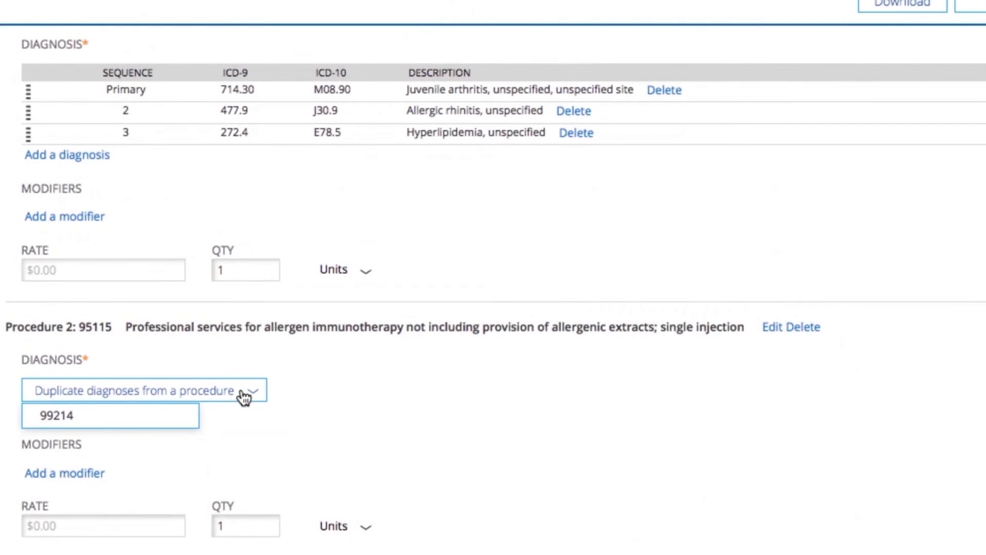
click(173, 423)
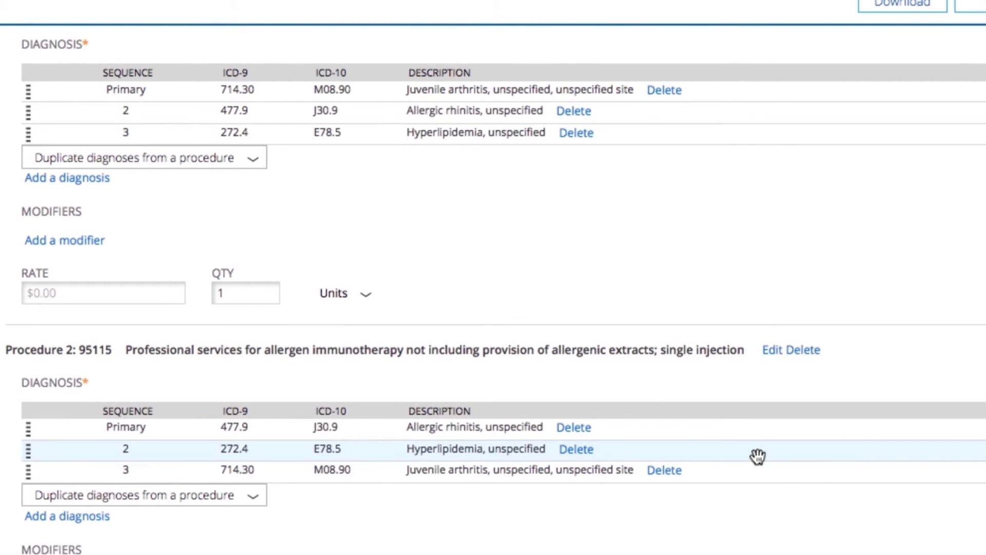
scroll(758, 456, up, 1)
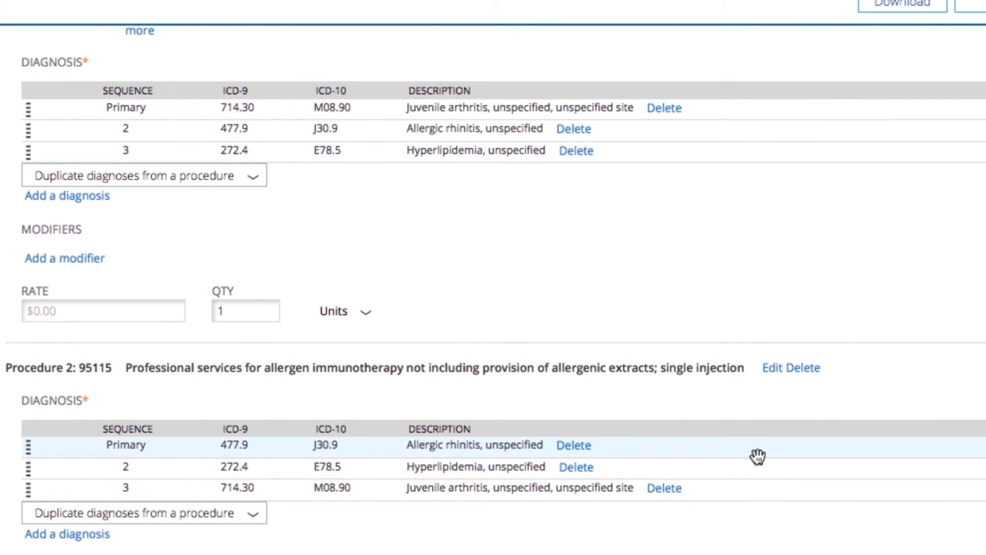
scroll(758, 456, down, 2)
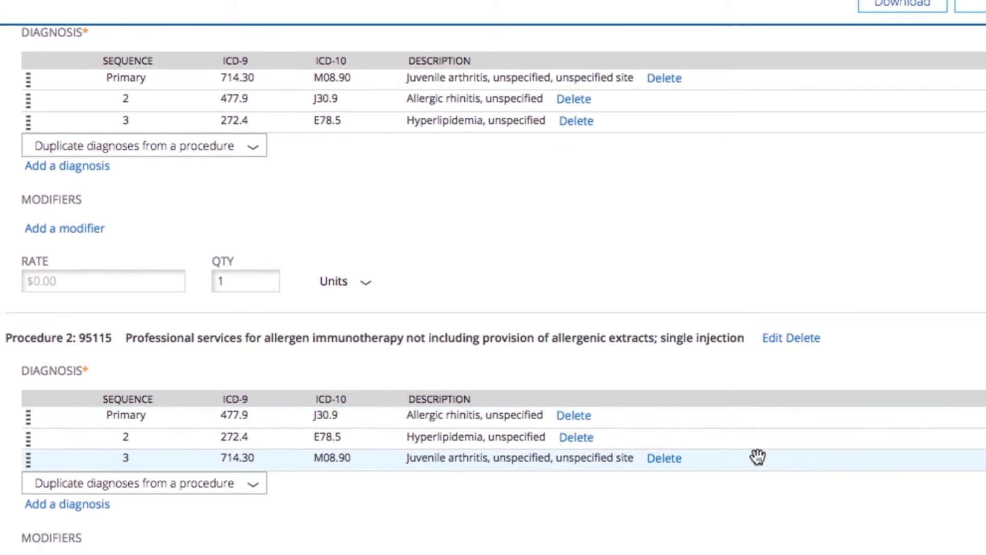
scroll(757, 456, down, 2)
scroll(758, 456, down, 2)
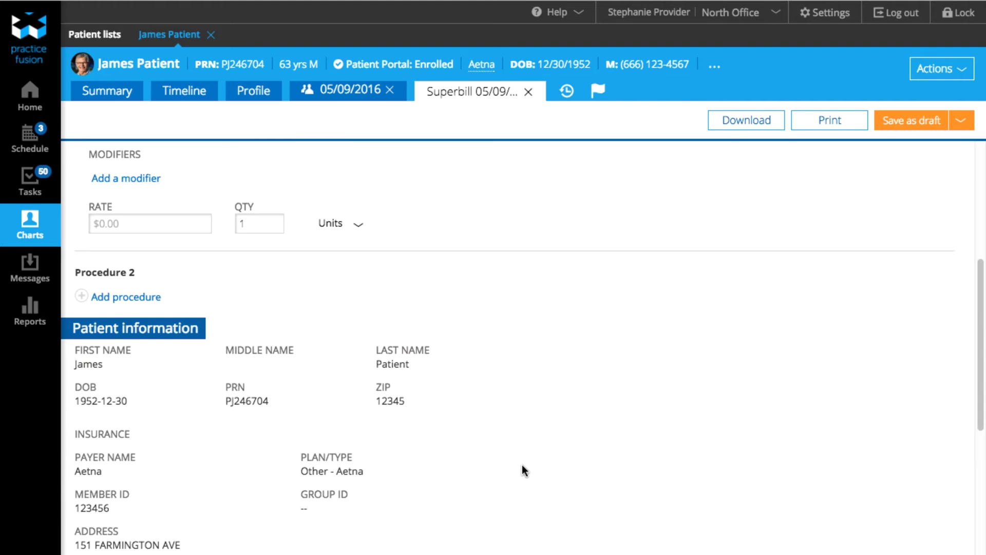
scroll(521, 469, down, 5)
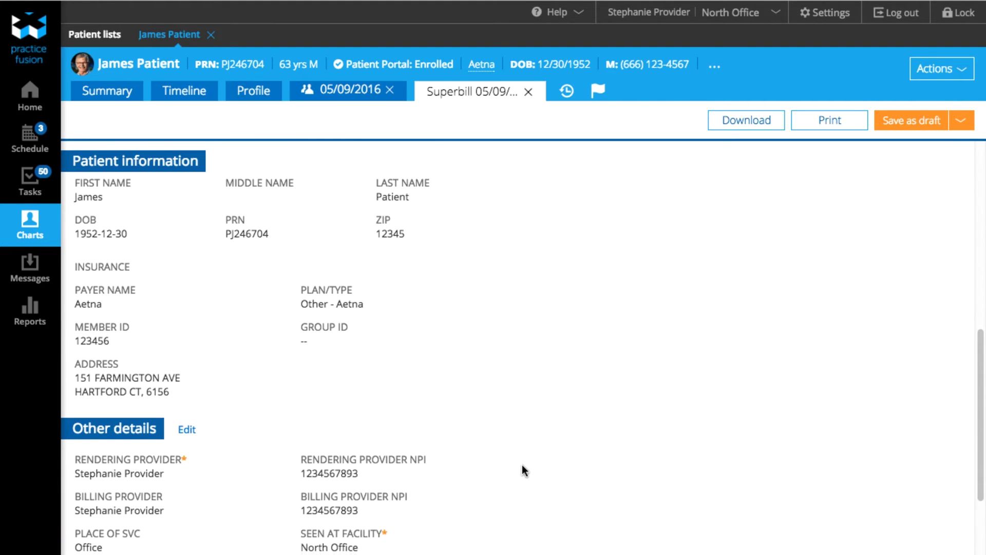
scroll(522, 465, up, 1)
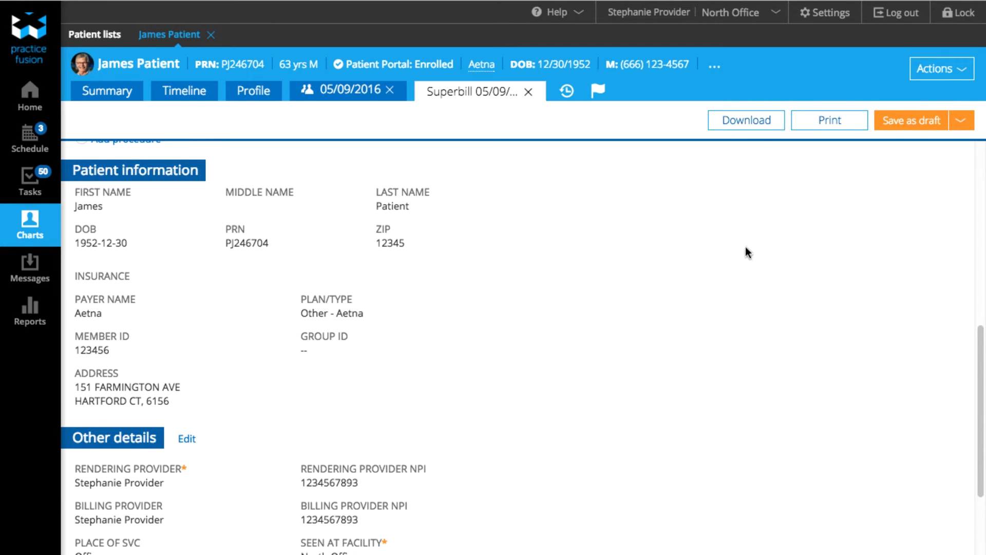
- Save the superbill as a draft and open the patient's Aetna insurance plan
click(914, 125)
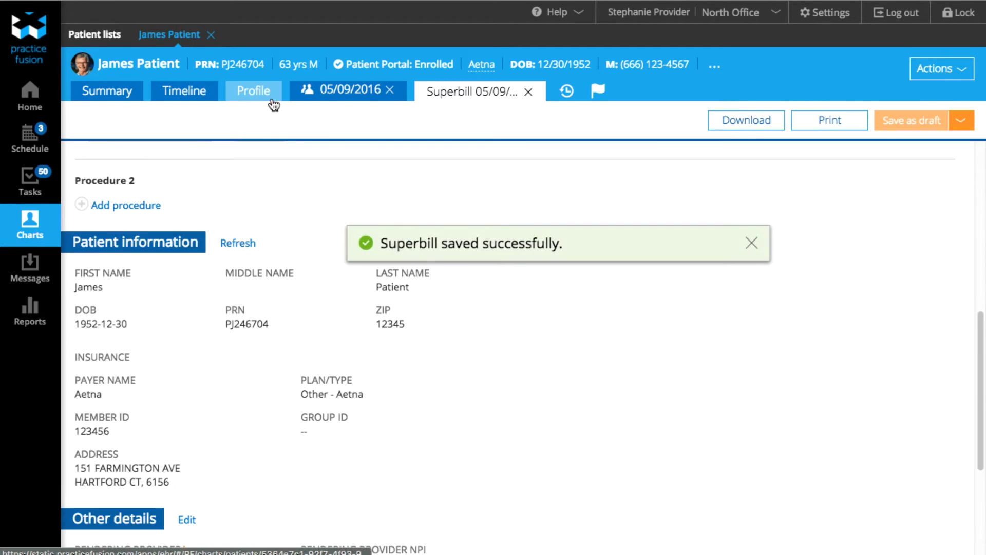
click(254, 102)
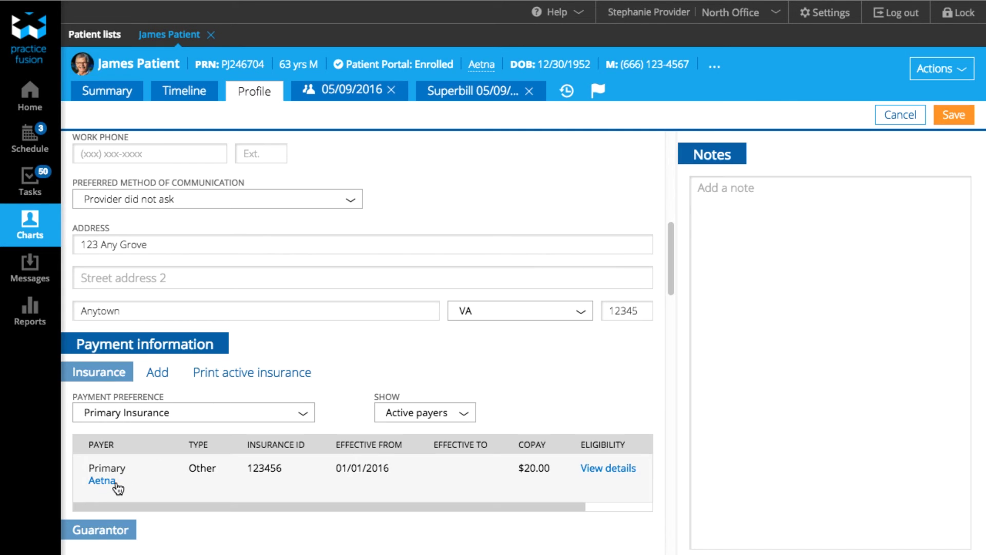
click(101, 480)
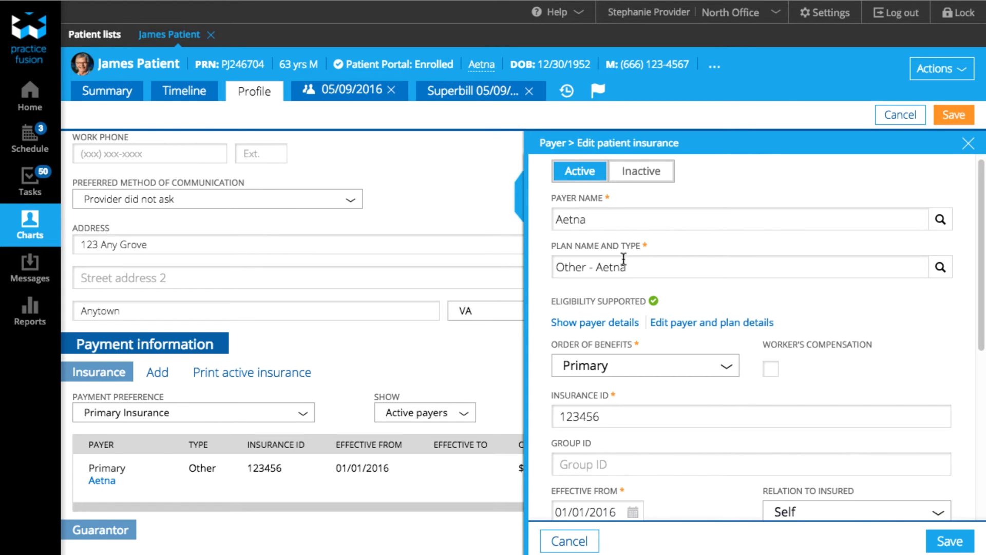
- Replace the Aetna plan's insurance ID with the new value and save the plan
scroll(618, 352, down, 2)
drag(619, 352, 504, 352)
text(1234)
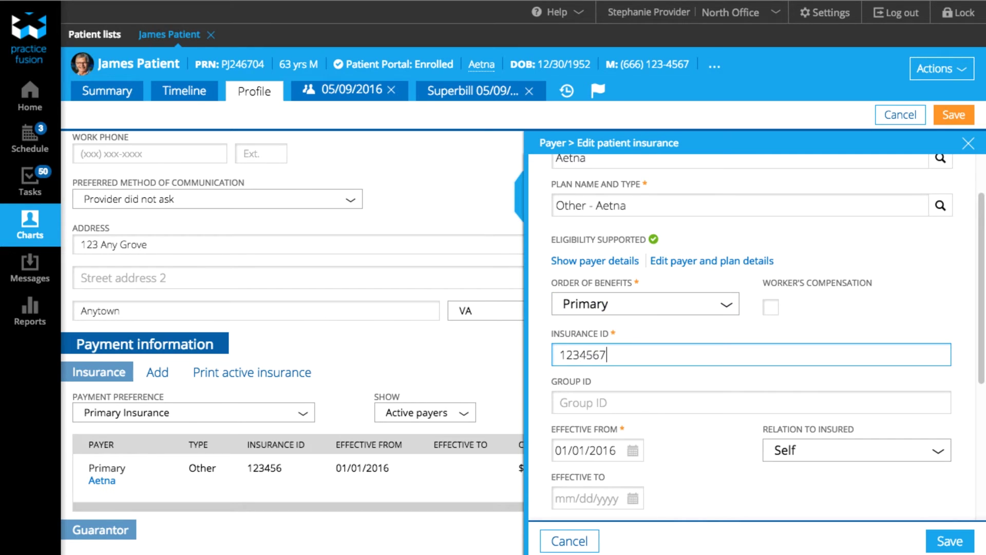
click(949, 540)
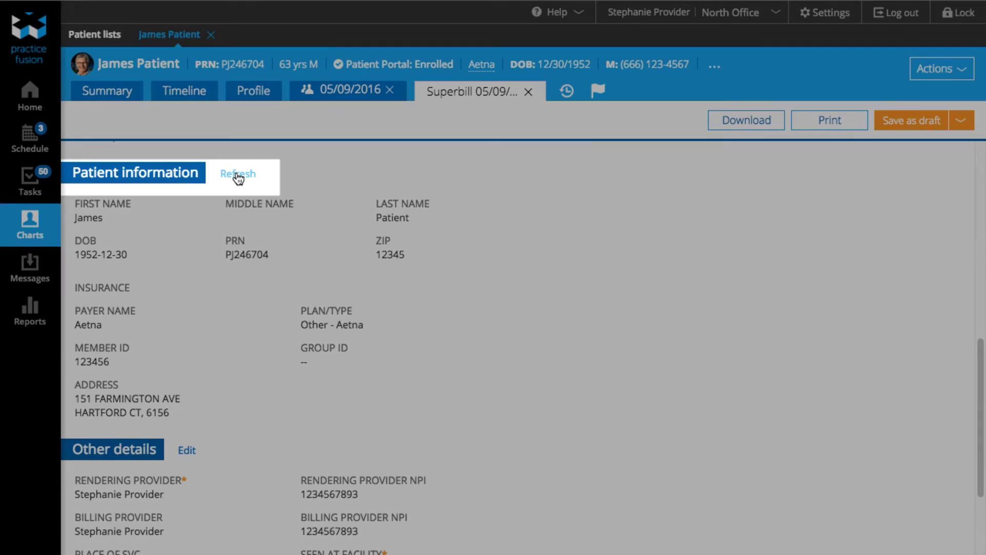
click(238, 174)
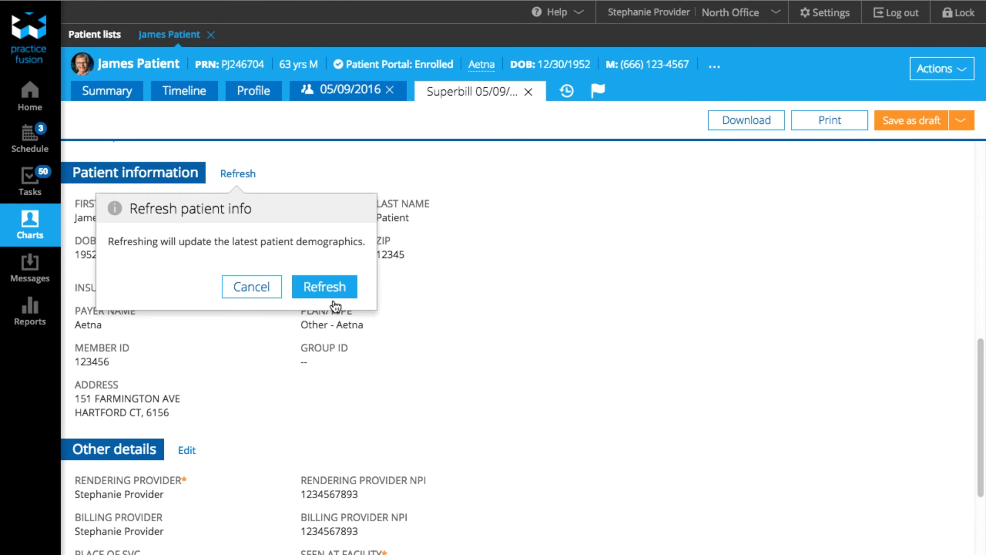
- Refresh demographics, then set facility West Office, amount paid $20.00 and a 'Negative balance' note
click(323, 286)
scroll(257, 290, down, 3)
click(186, 292)
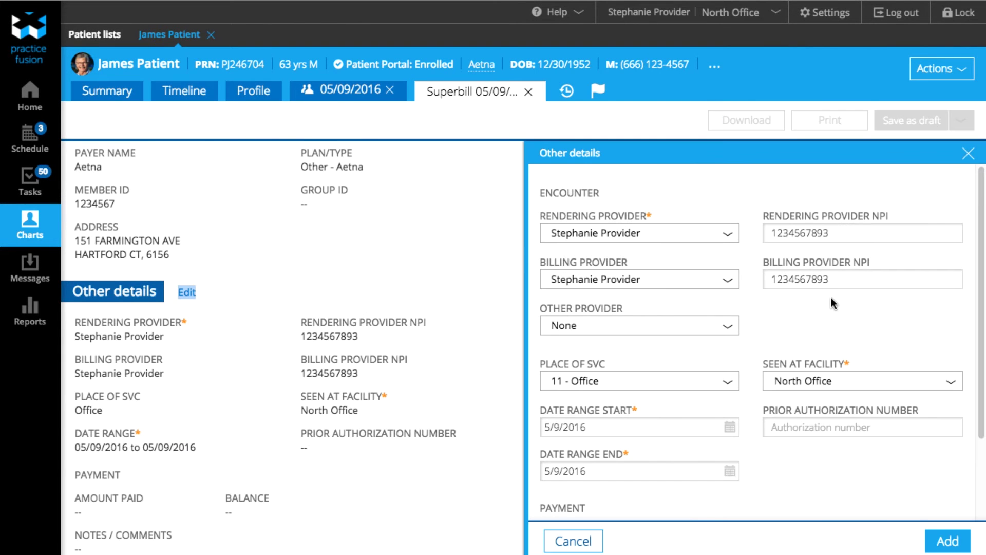
click(818, 372)
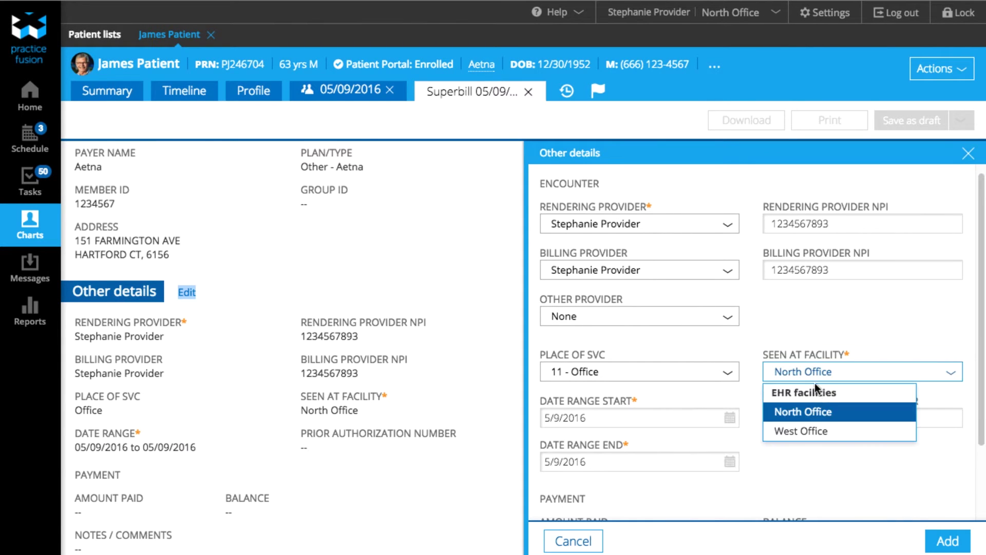
click(817, 431)
scroll(815, 426, down, 3)
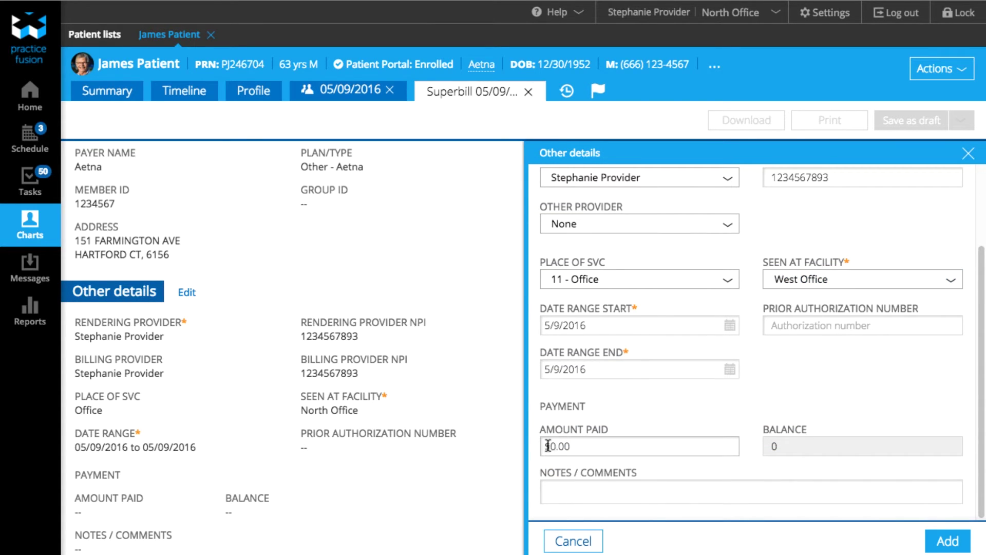
click(564, 442)
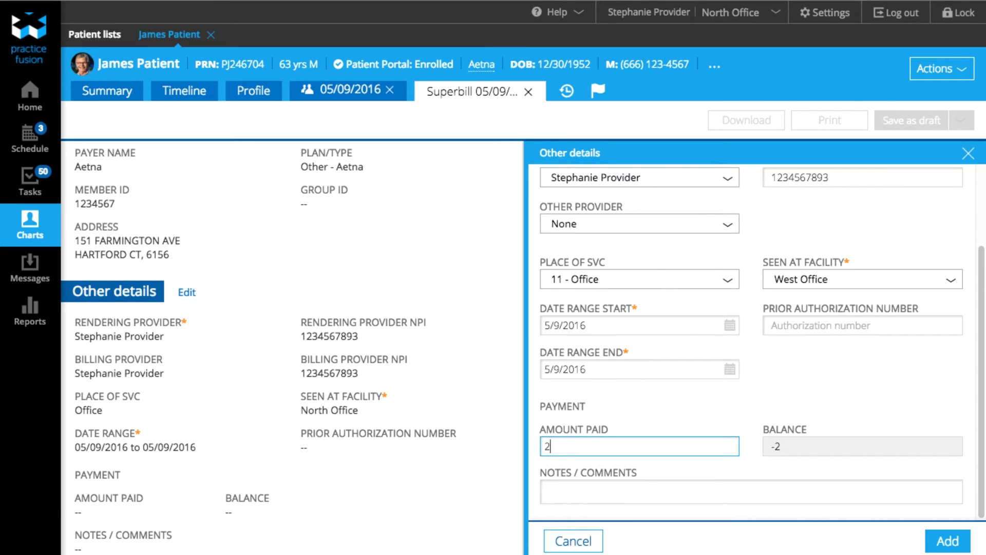
text(20)
click(643, 486)
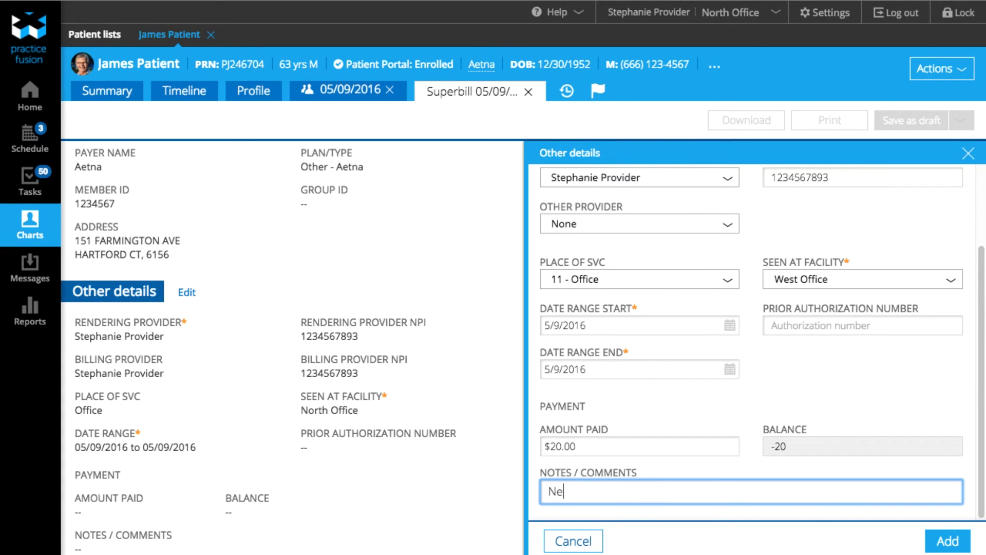
click(927, 540)
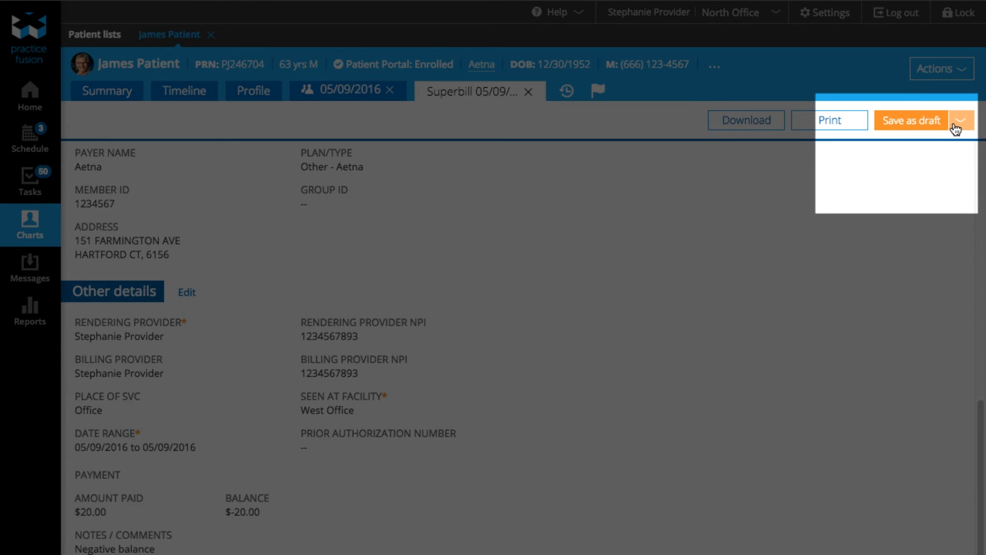
- Mark the superbill Ready for biller and download it
click(958, 124)
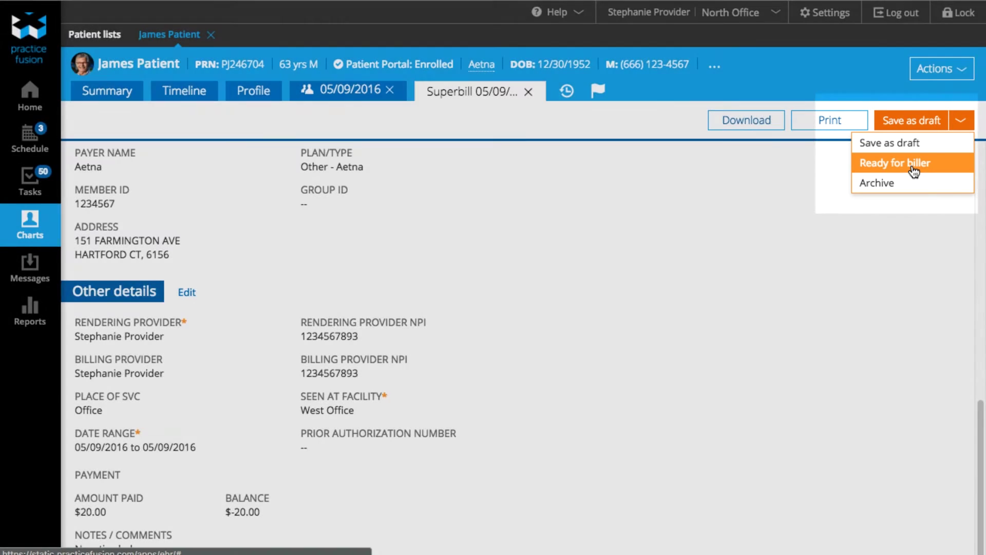
click(913, 164)
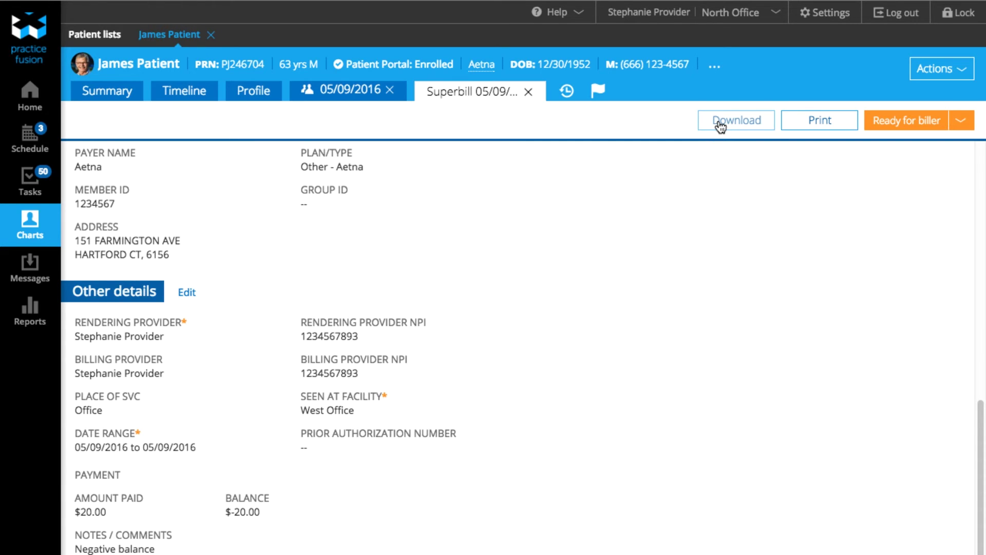
click(720, 123)
- Review the superbill and preview it for printing
scroll(514, 349, up, 2)
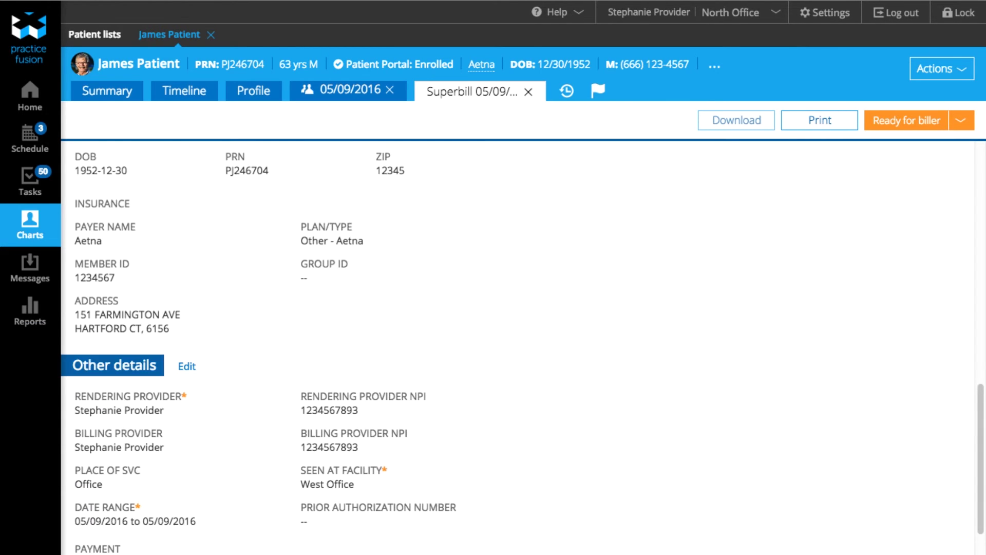
scroll(514, 349, down, 2)
scroll(514, 349, up, 2)
scroll(513, 349, down, 2)
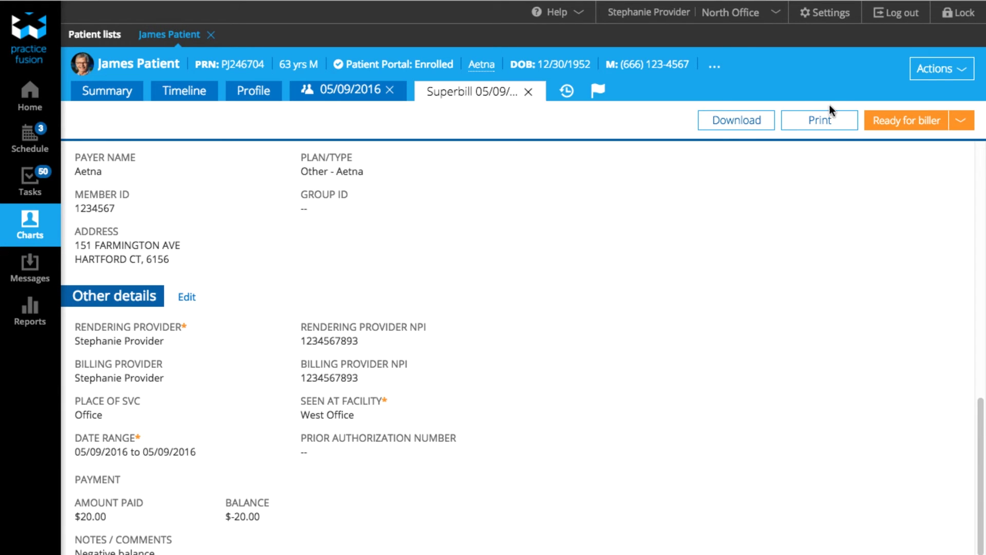
click(823, 123)
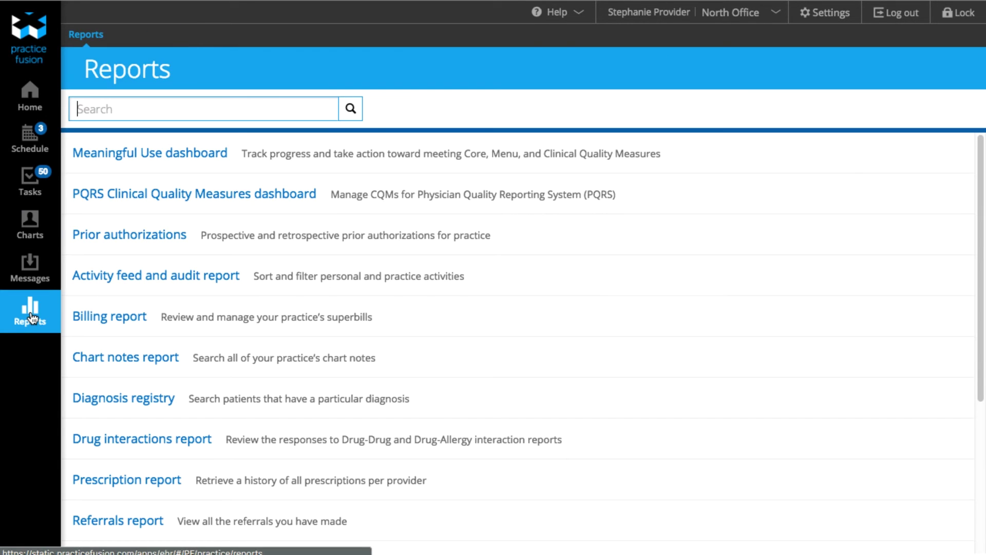
- Filter the Billing report to Ready for biller superbills starting 04/03/2016
click(89, 318)
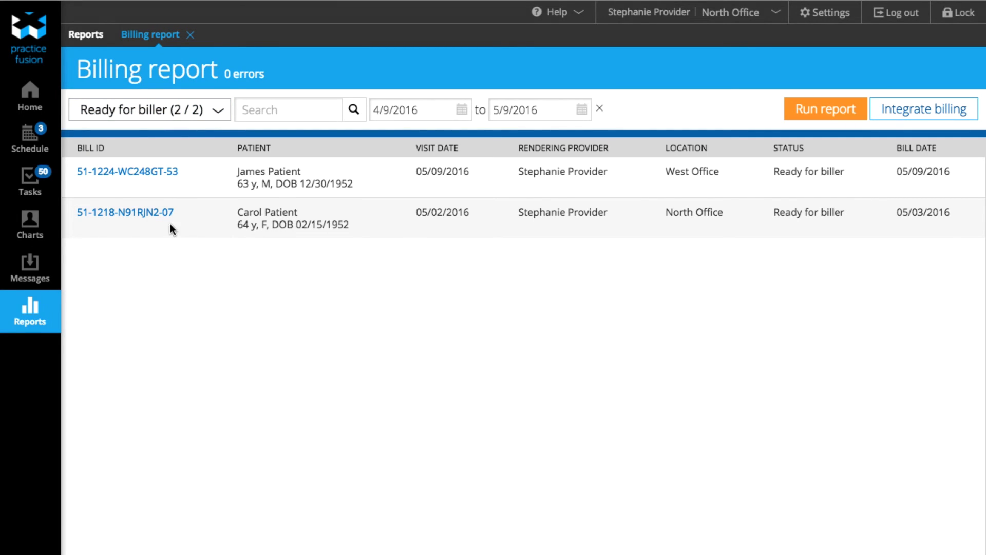
click(194, 109)
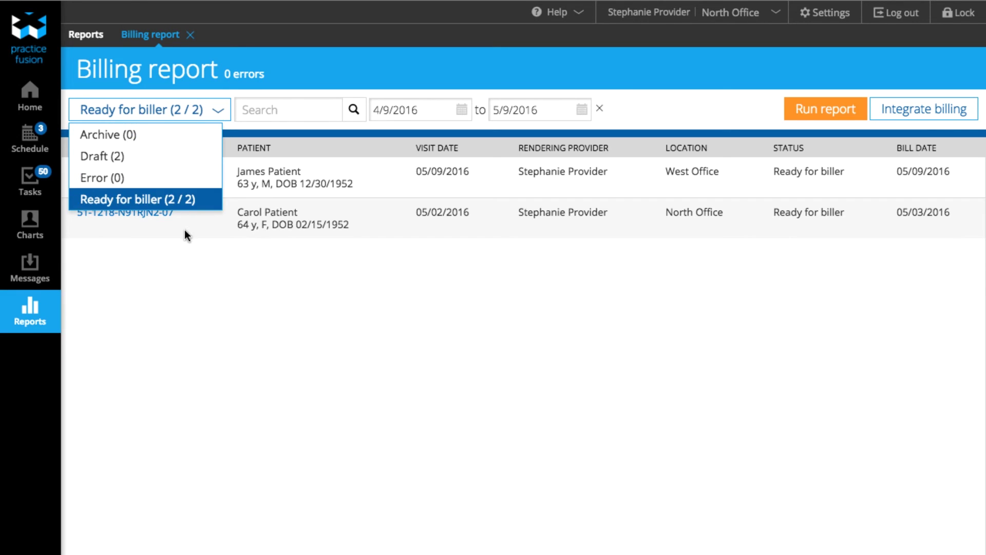
click(200, 273)
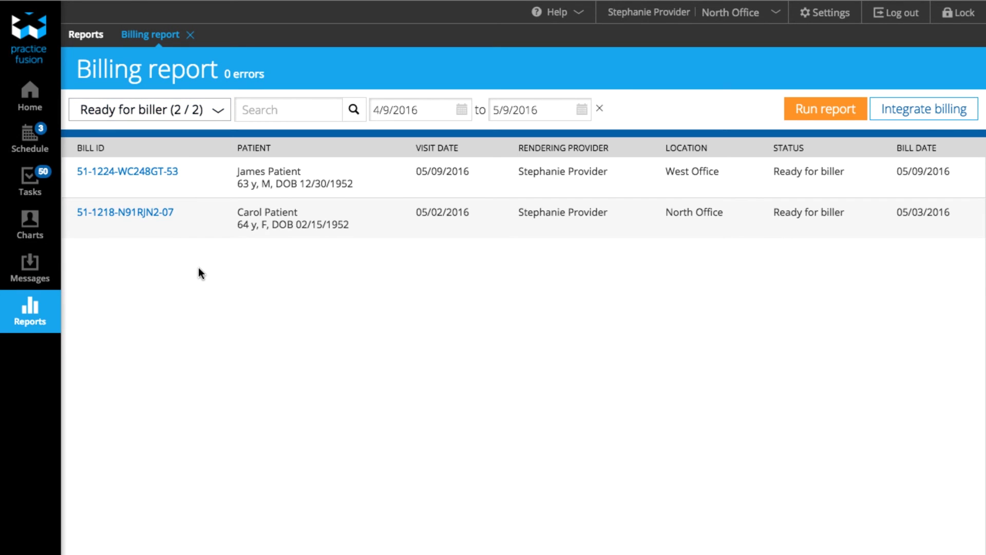
click(416, 110)
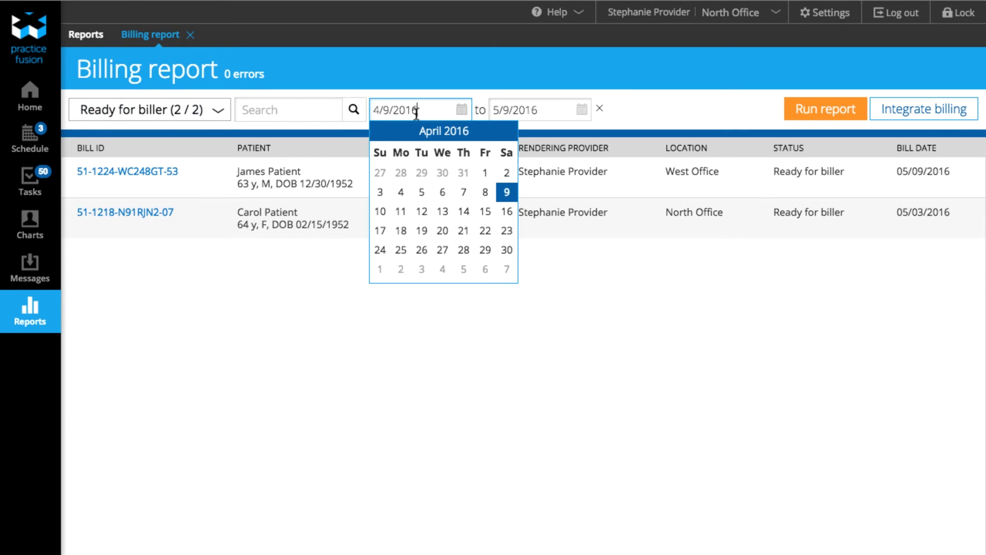
click(380, 192)
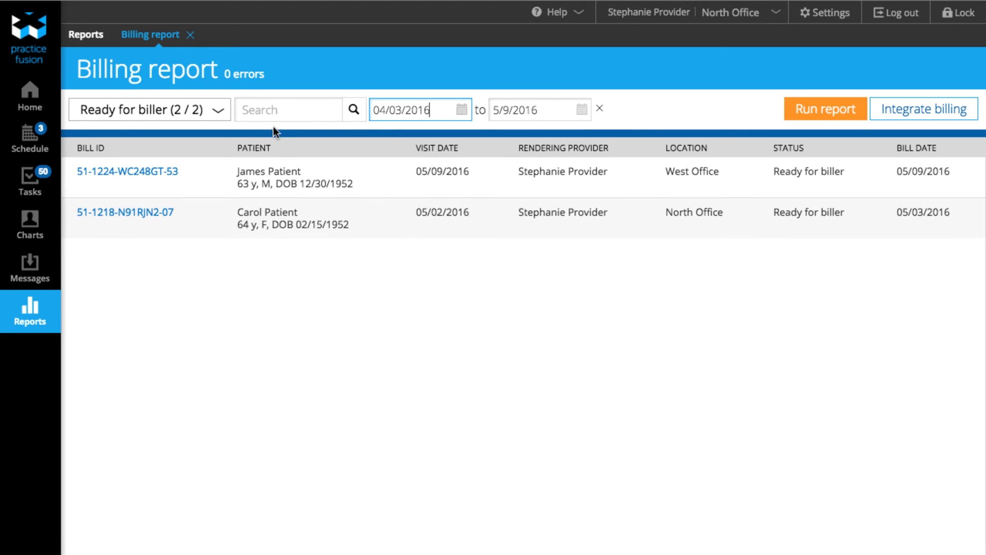
- Search the report for the patient's name and open their 05/09/2016 superbill
click(286, 112)
text(j)
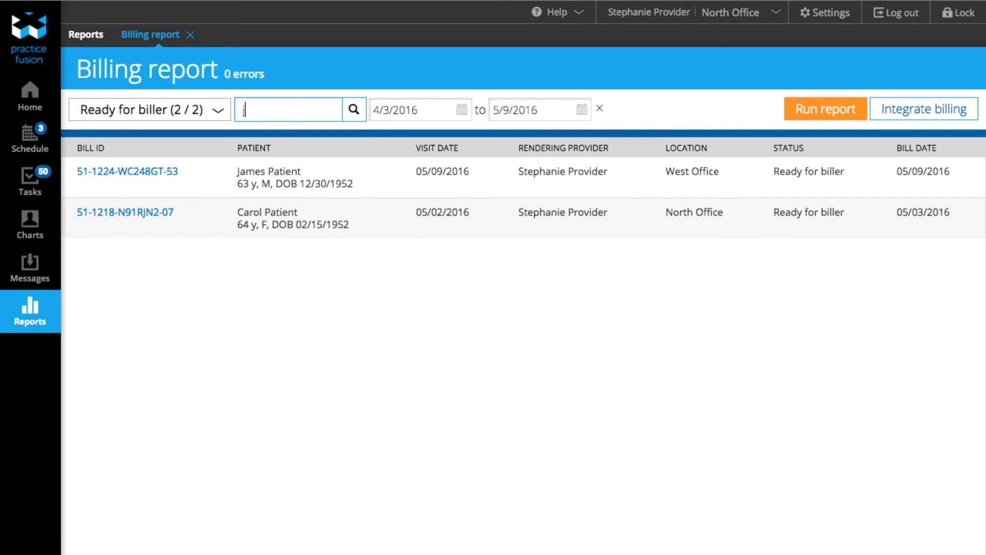
text(ames)
key(Return)
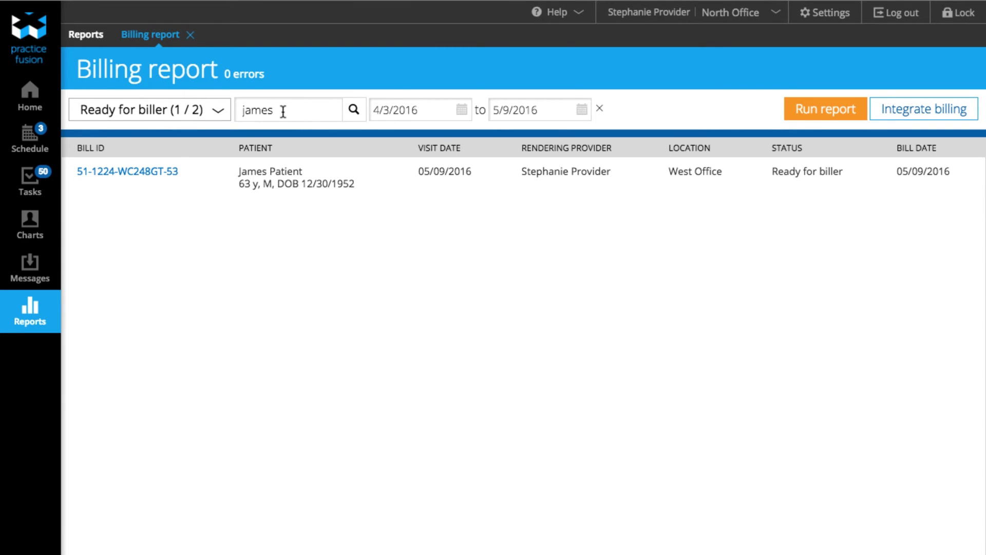
click(153, 172)
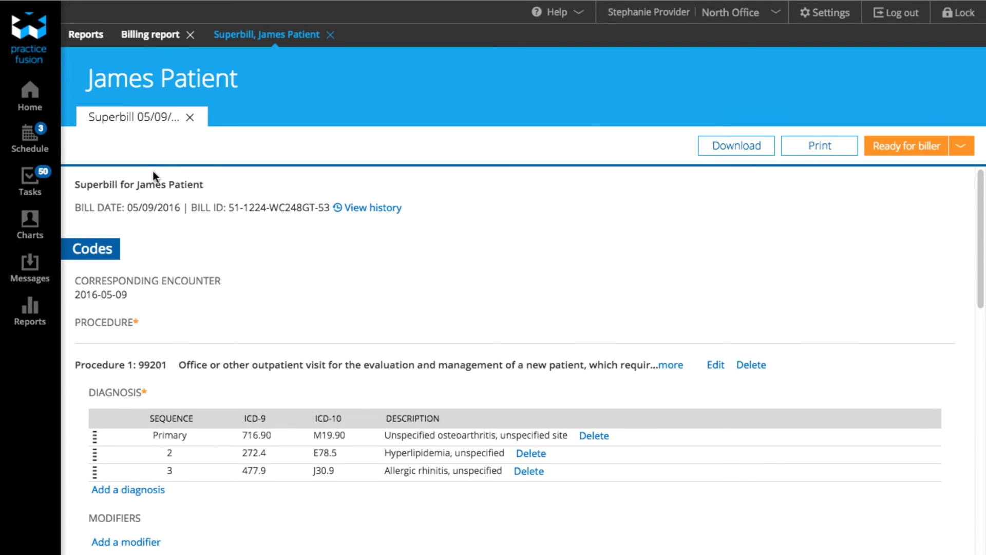
- Confirm the superbill's history is empty, then save it with its chosen status
scroll(152, 171, down, 3)
scroll(153, 172, down, 10)
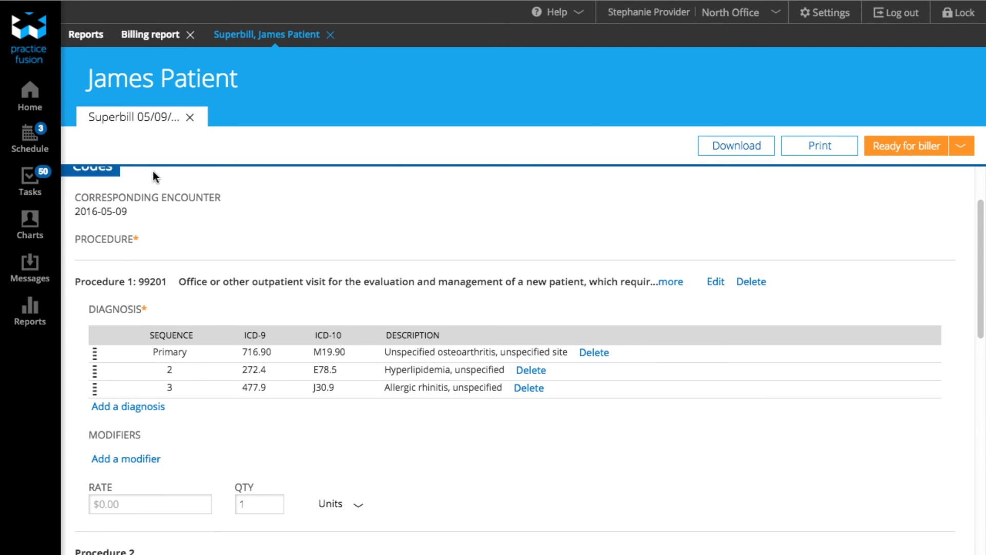
scroll(153, 173, up, 15)
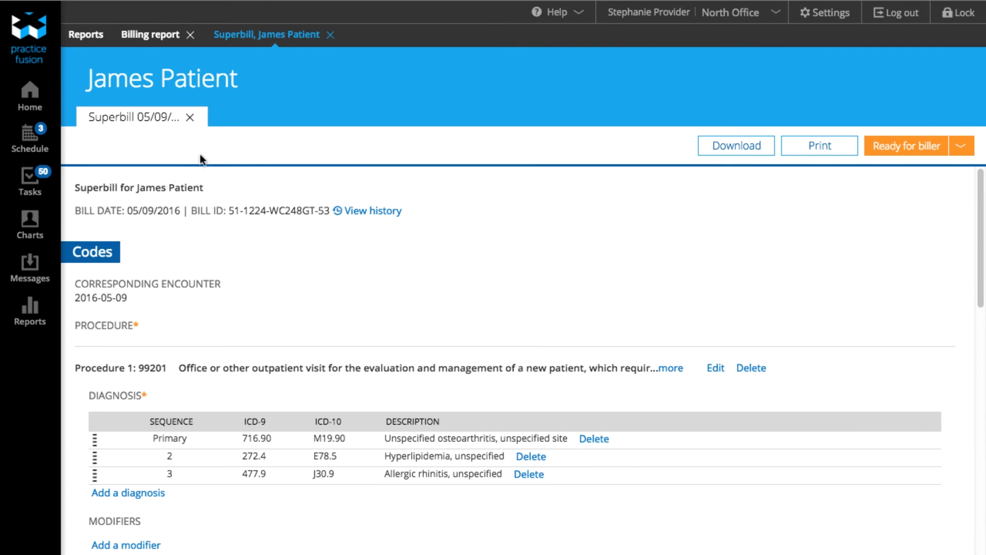
click(375, 211)
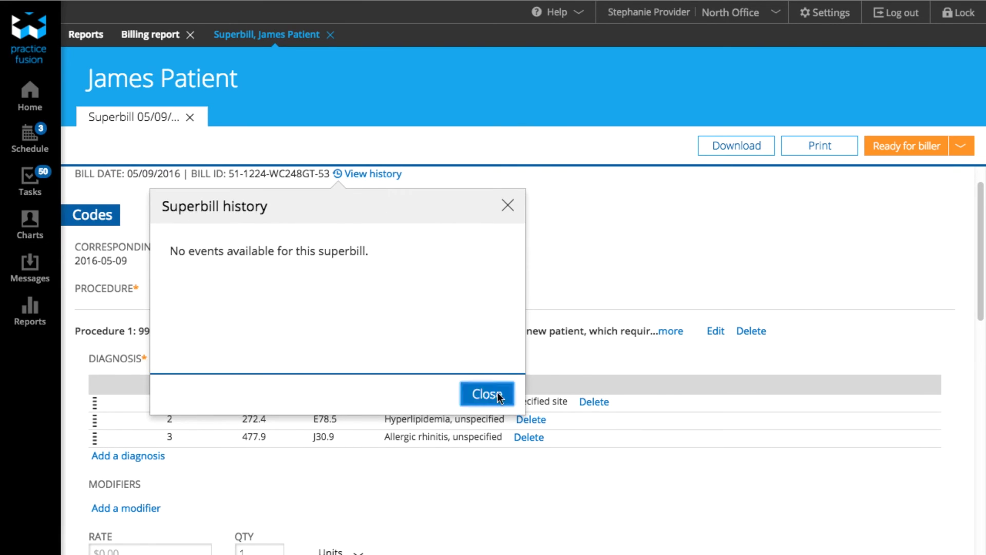
click(487, 394)
click(961, 147)
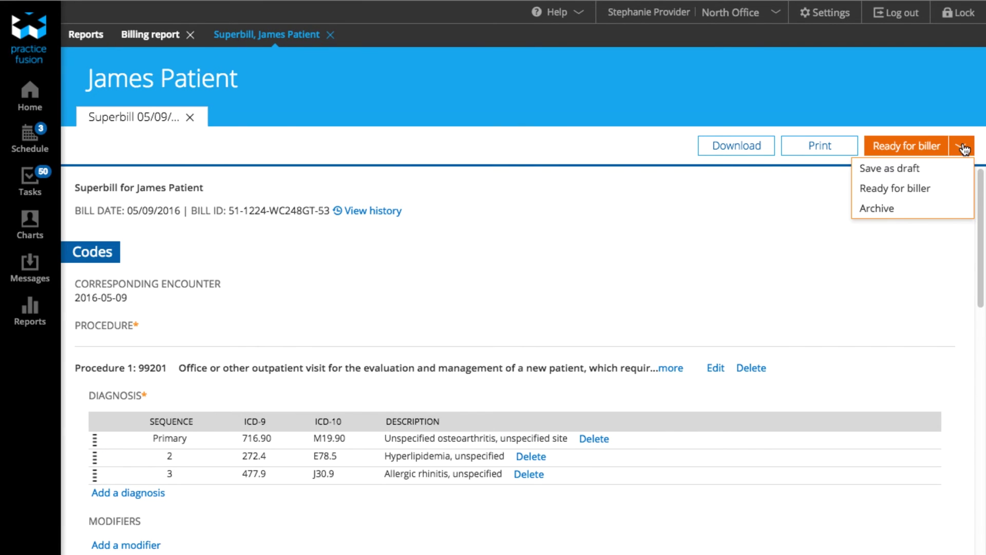
click(907, 208)
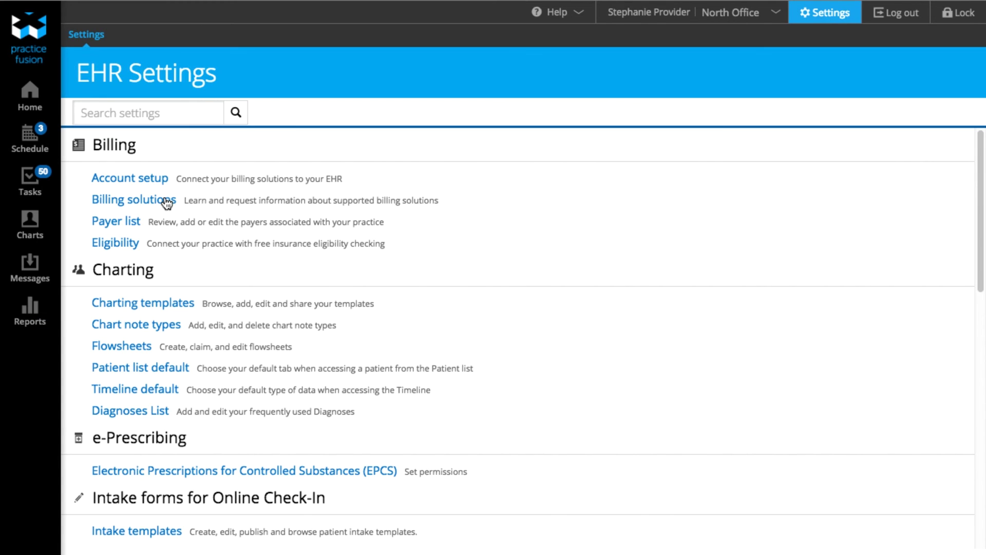
- Set up an AdvancedMD billing account with the practice's provider selected
click(167, 202)
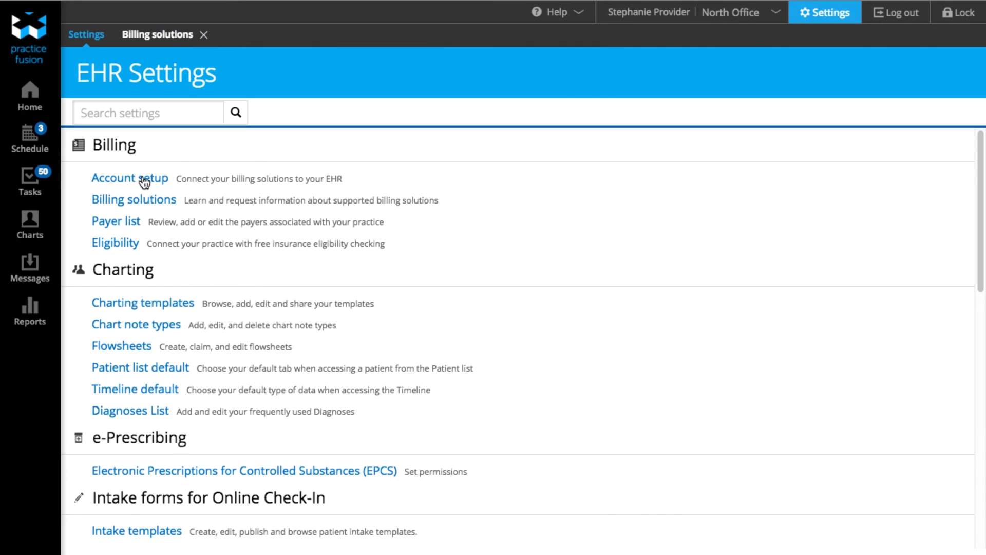
click(145, 178)
click(152, 241)
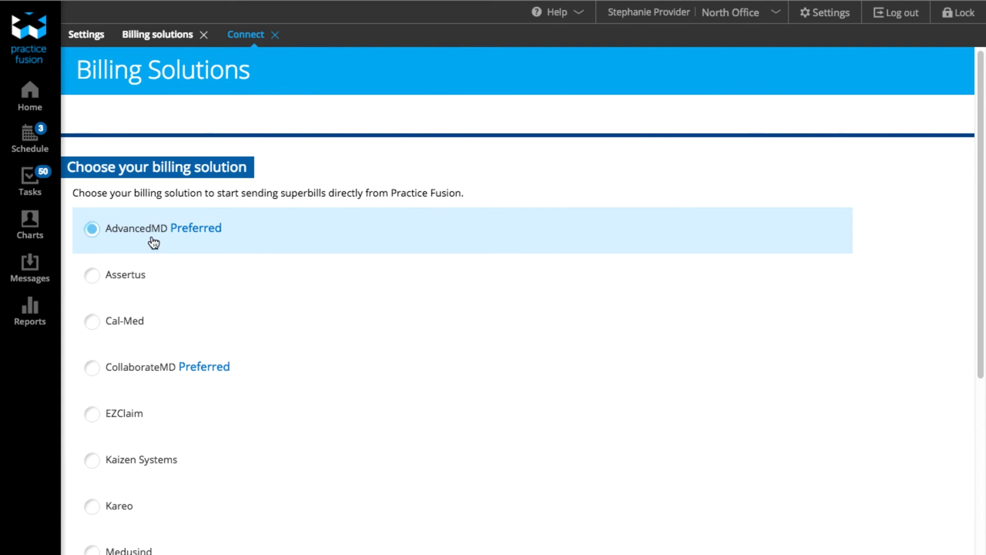
click(652, 277)
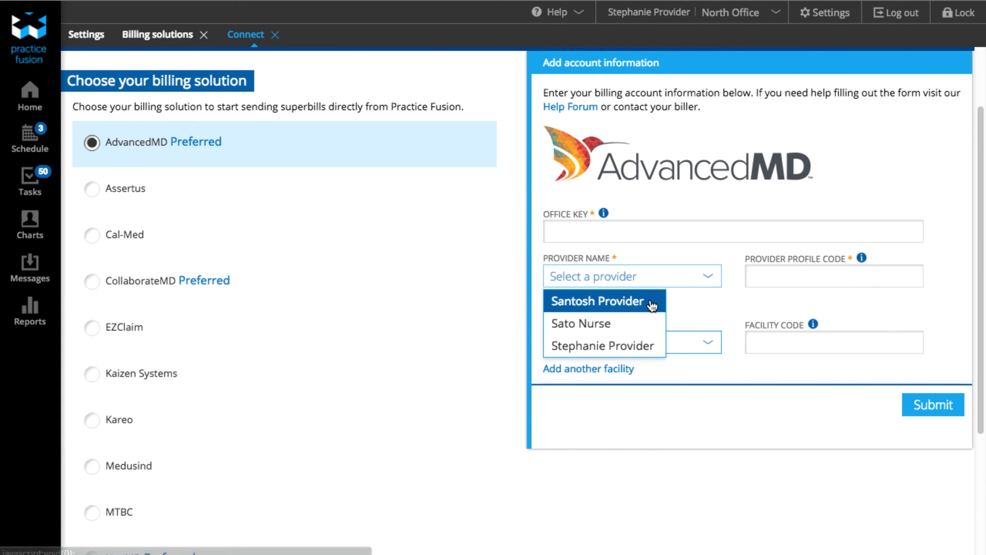
click(646, 347)
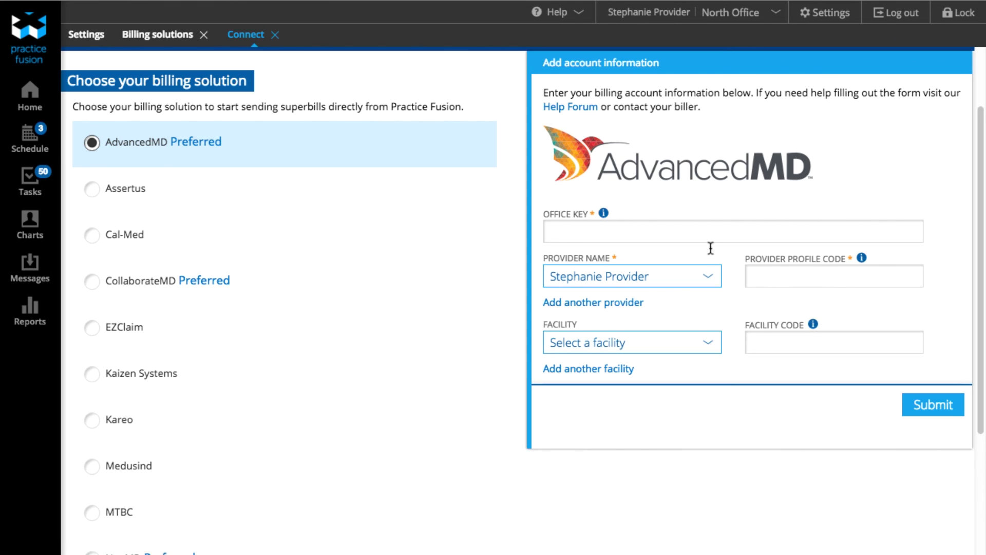
scroll(560, 235, up, 2)
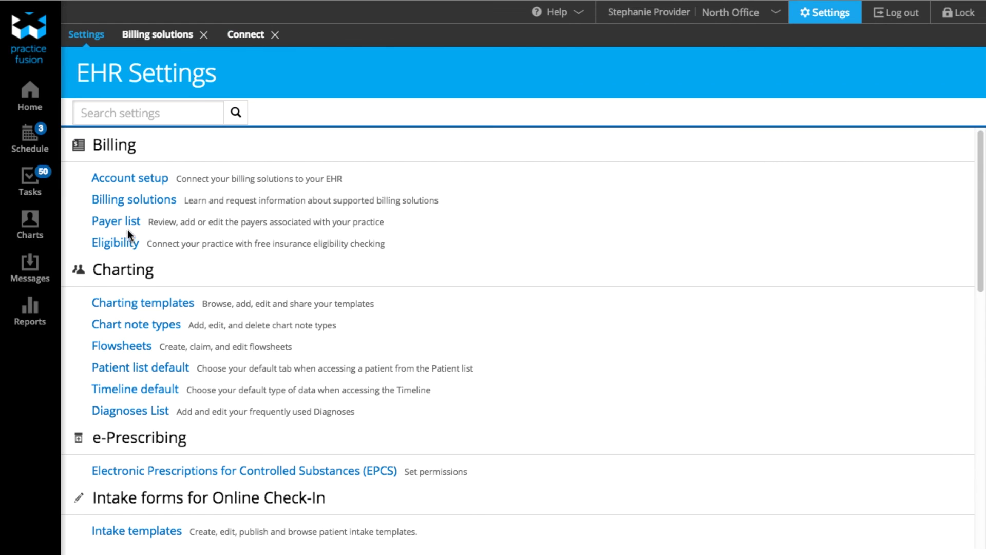
- Add Anthem Blue Cross Blue Shield as a new payer in the practice's payer list
click(126, 222)
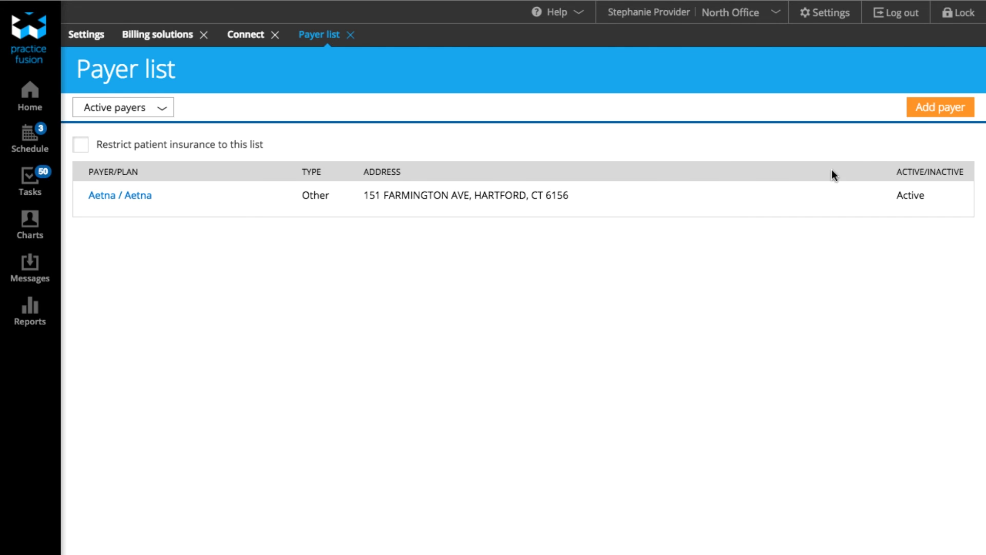
click(927, 114)
text(blue cross)
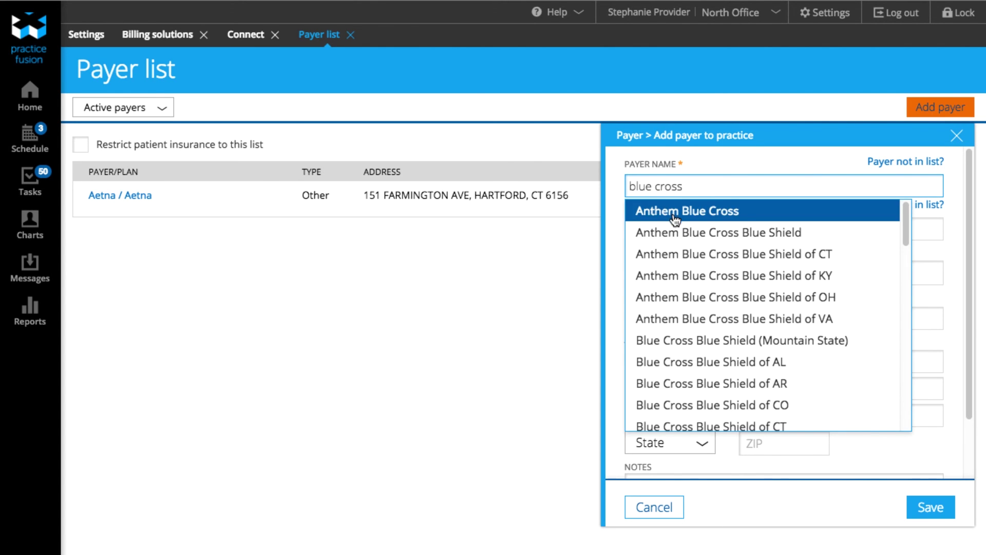
click(674, 228)
click(678, 229)
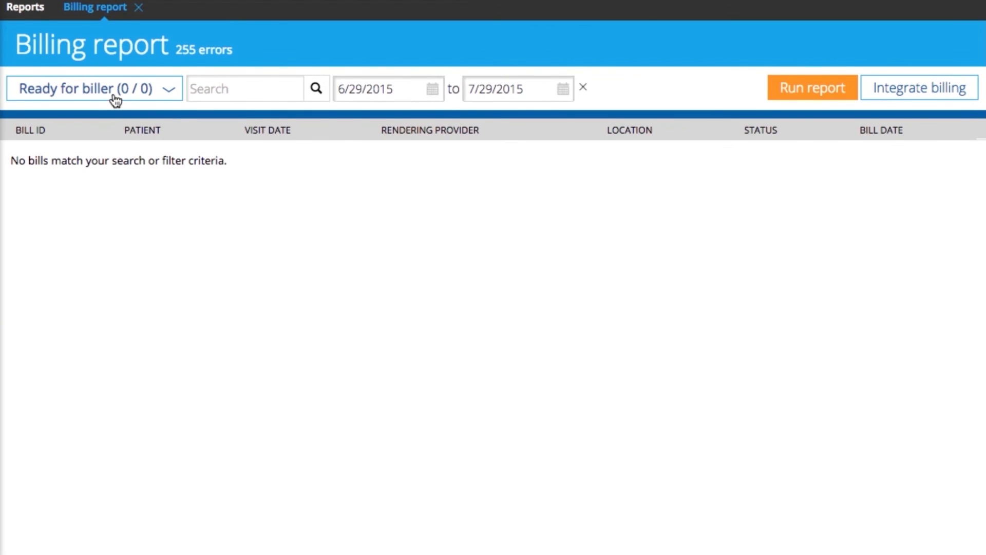
click(115, 96)
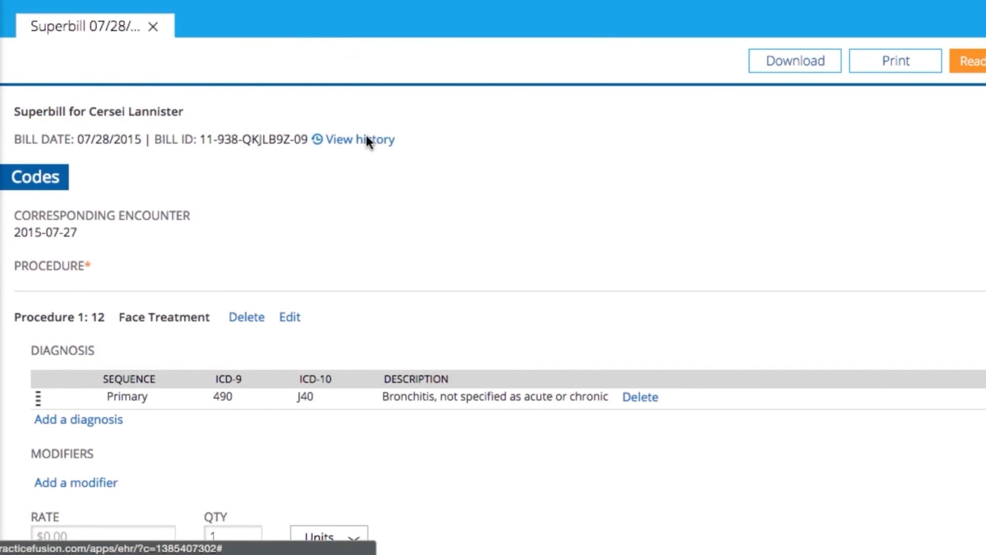
- Review the errored superbill's history log, then select procedure code 99201
click(365, 137)
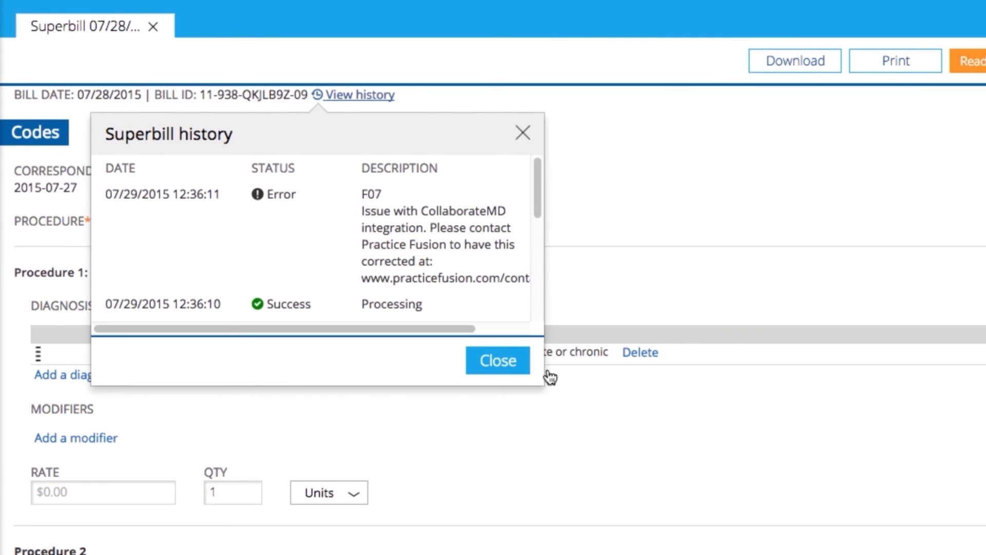
scroll(464, 267, down, 2)
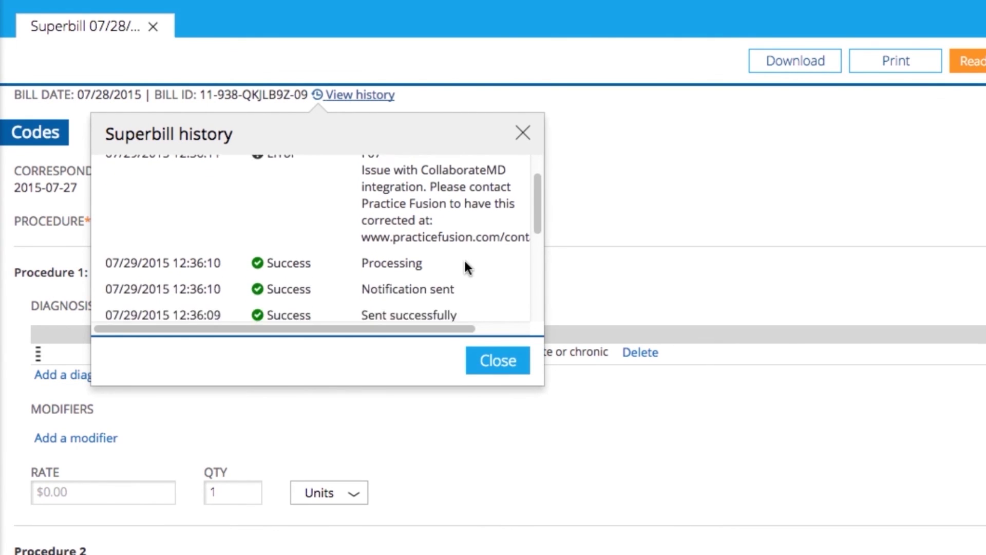
scroll(467, 267, down, 5)
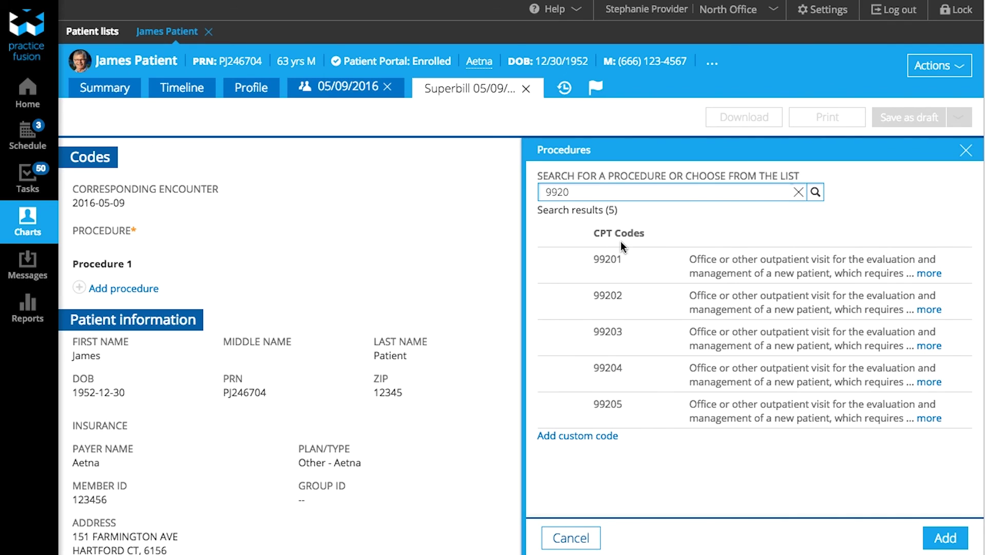
click(749, 271)
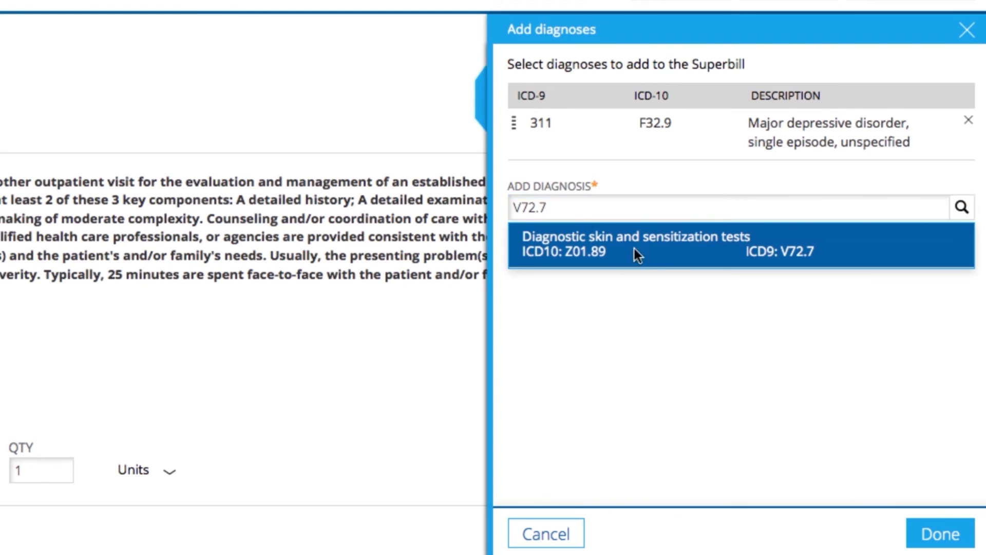